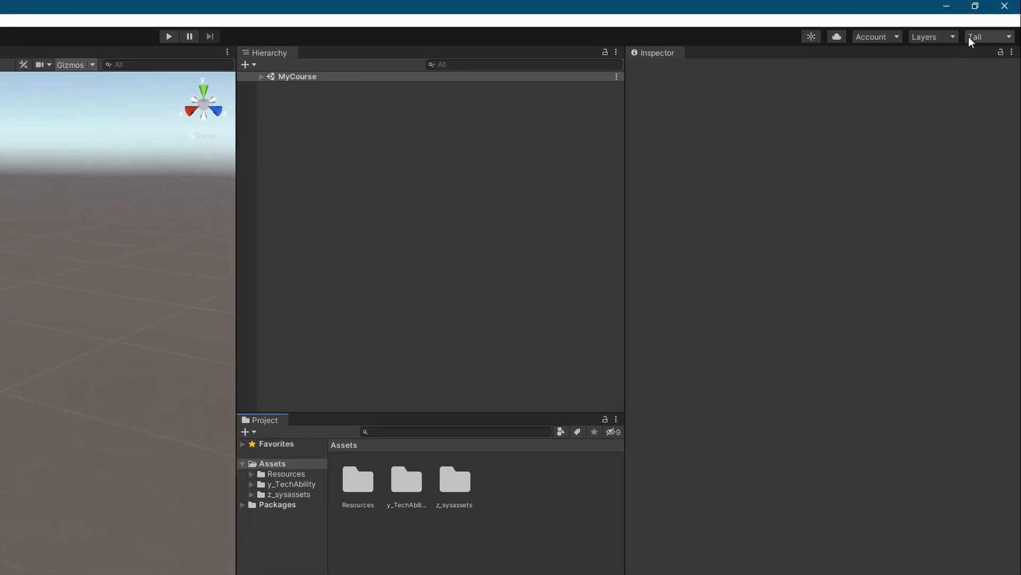
Set the editor window layout to Tall.
{"action": "left_click", "coordinate": [991, 39]}
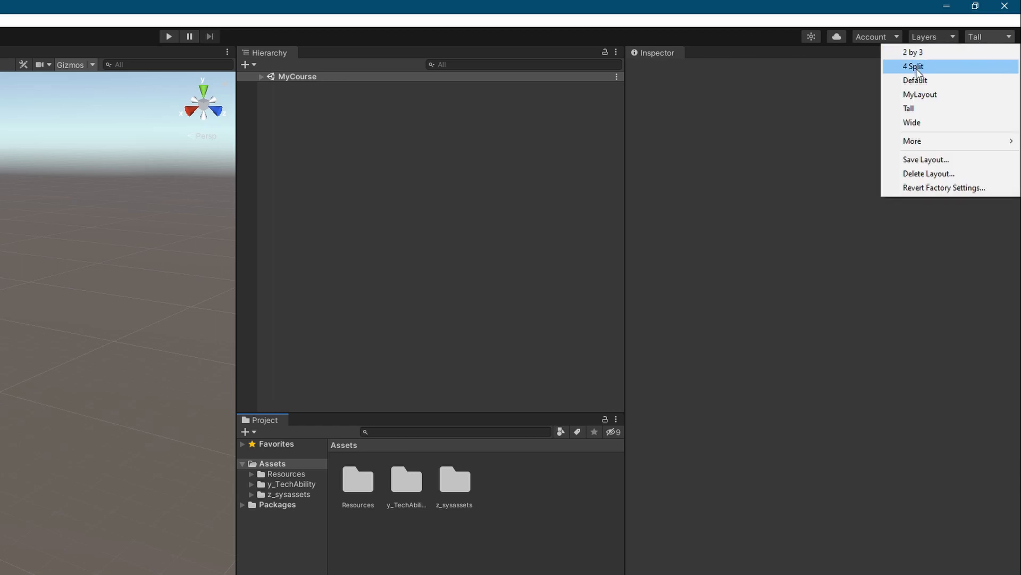
{"action": "left_click", "coordinate": [926, 110]}
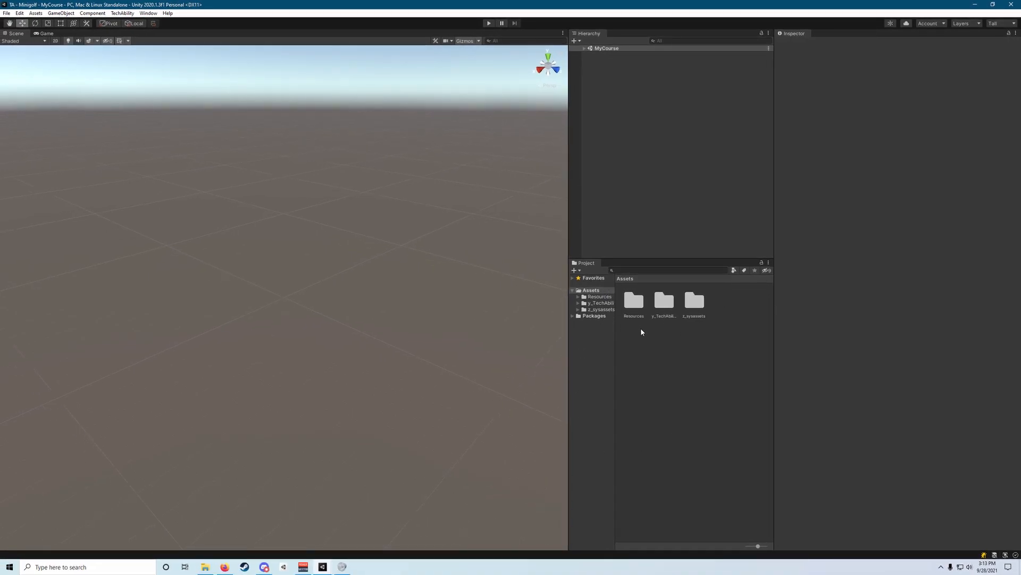
Open the Ground asset folder under Resources, Prefabs, Decorations, Nature.
{"action": "double_click", "coordinate": [634, 301]}
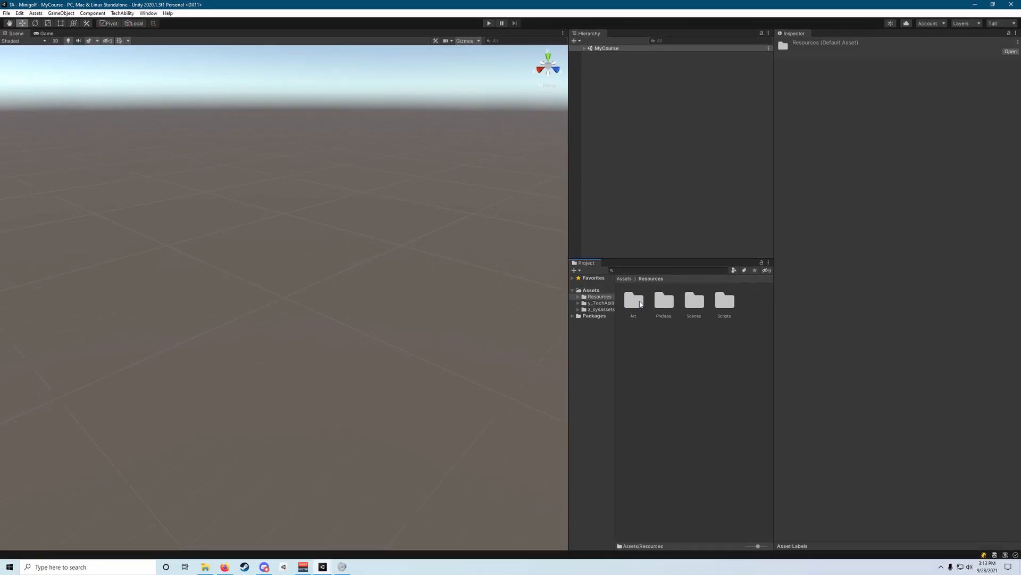
{"action": "double_click", "coordinate": [668, 301]}
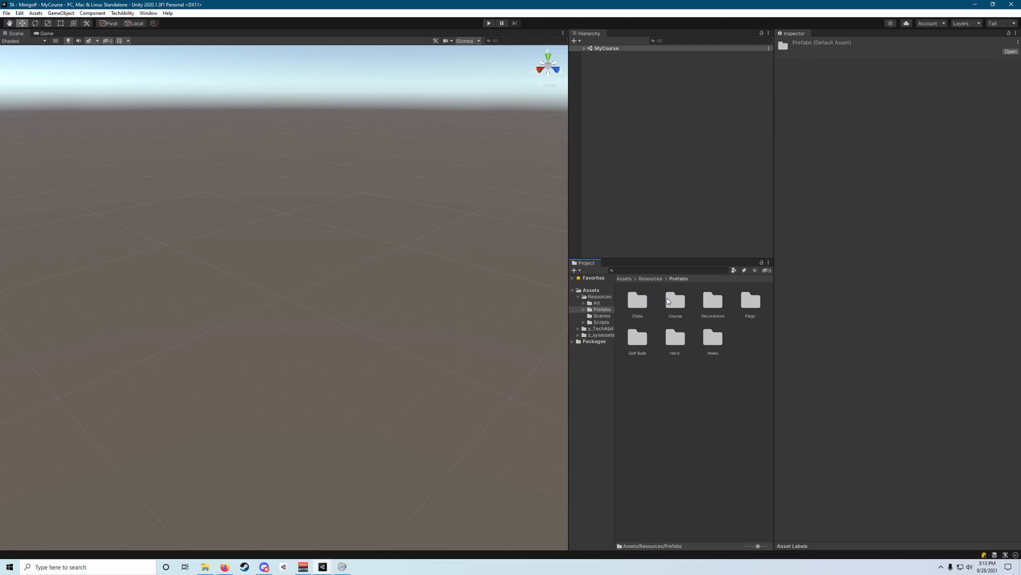
{"action": "double_click", "coordinate": [713, 301]}
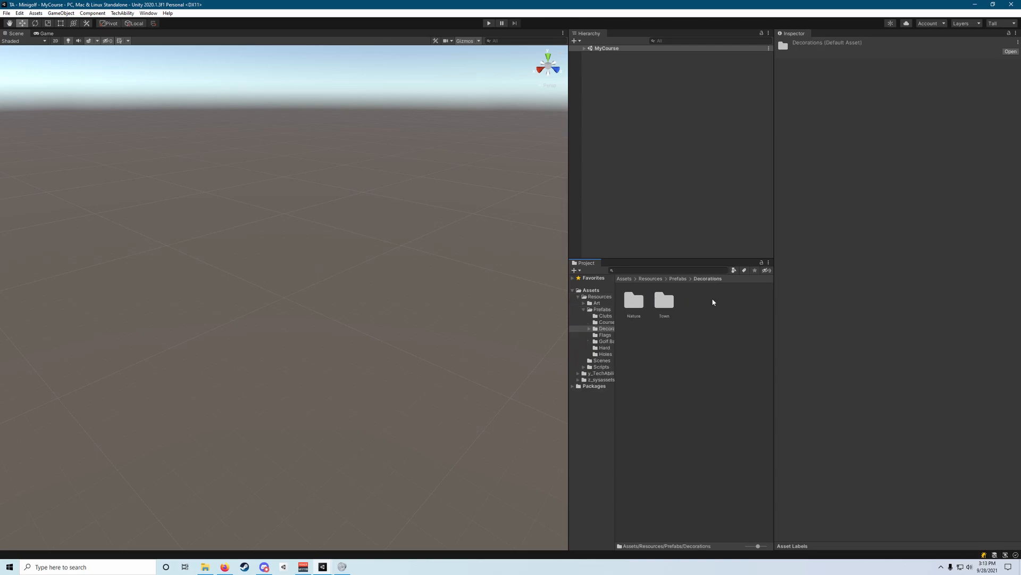
{"action": "double_click", "coordinate": [634, 302]}
{"action": "left_click", "coordinate": [749, 304]}
{"action": "double_click", "coordinate": [750, 303]}
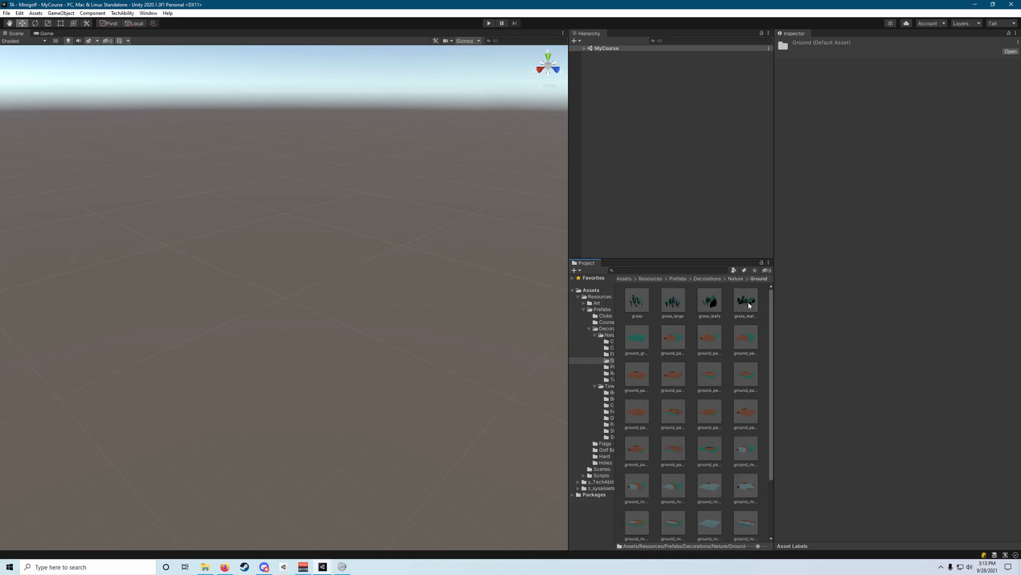
Select the ground_grass prefab and examine its enlarged 3D preview from another angle.
{"action": "left_click", "coordinate": [642, 342]}
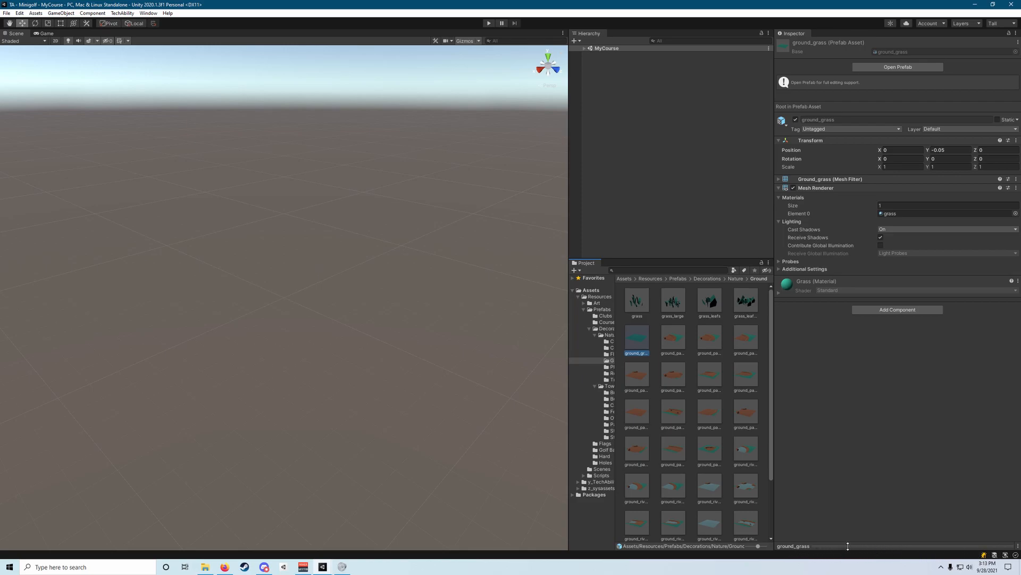
{"action": "left_click_drag", "start_coordinate": [850, 548], "coordinate": [850, 366]}
{"action": "left_click_drag", "start_coordinate": [899, 463], "coordinate": [886, 494]}
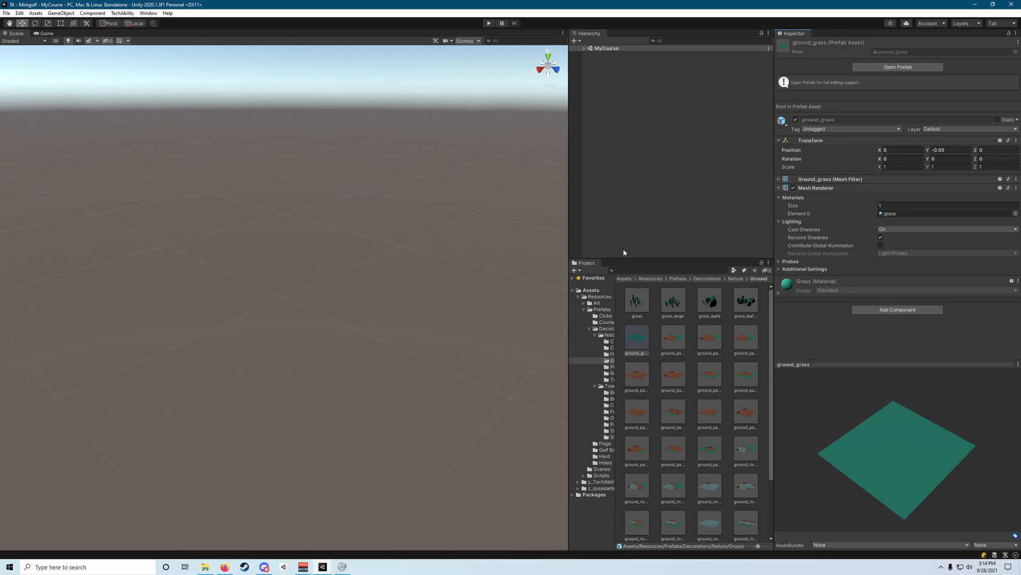
Expand the MyCourse scene and add the ground_grass prefab to it.
{"action": "left_click", "coordinate": [585, 49]}
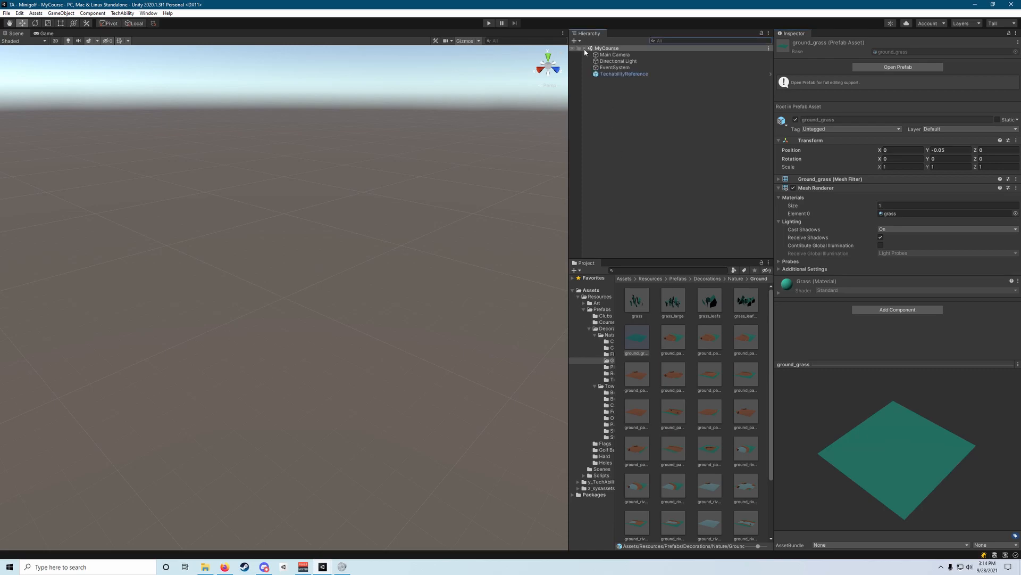
{"action": "left_click", "coordinate": [638, 347]}
{"action": "left_click_drag", "start_coordinate": [638, 346], "coordinate": [650, 181]}
{"action": "left_click_drag", "start_coordinate": [652, 113], "coordinate": [652, 113]}
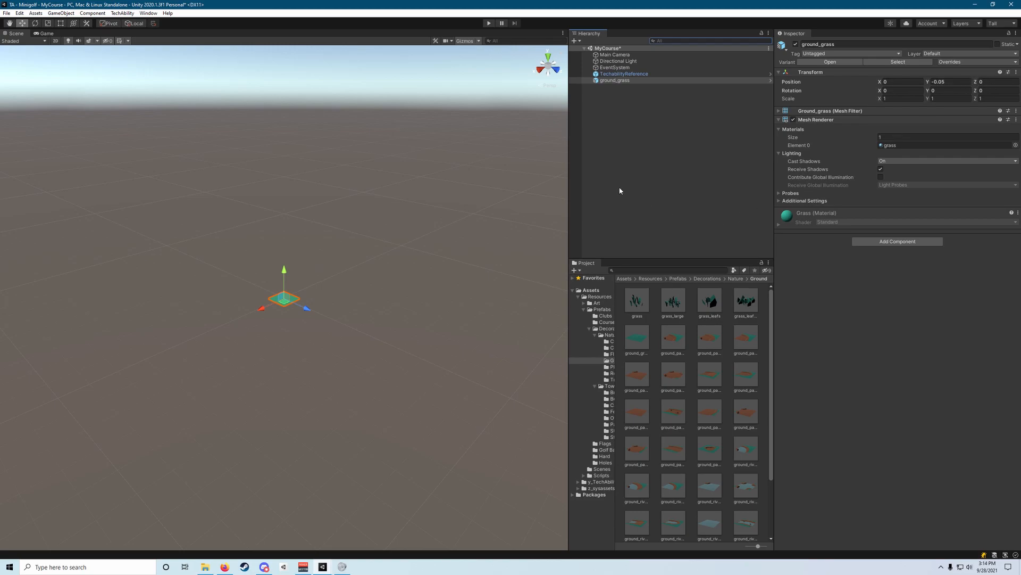
Scale the ground_grass object to 150 on X and 150 on Z.
{"action": "left_click", "coordinate": [915, 100]}
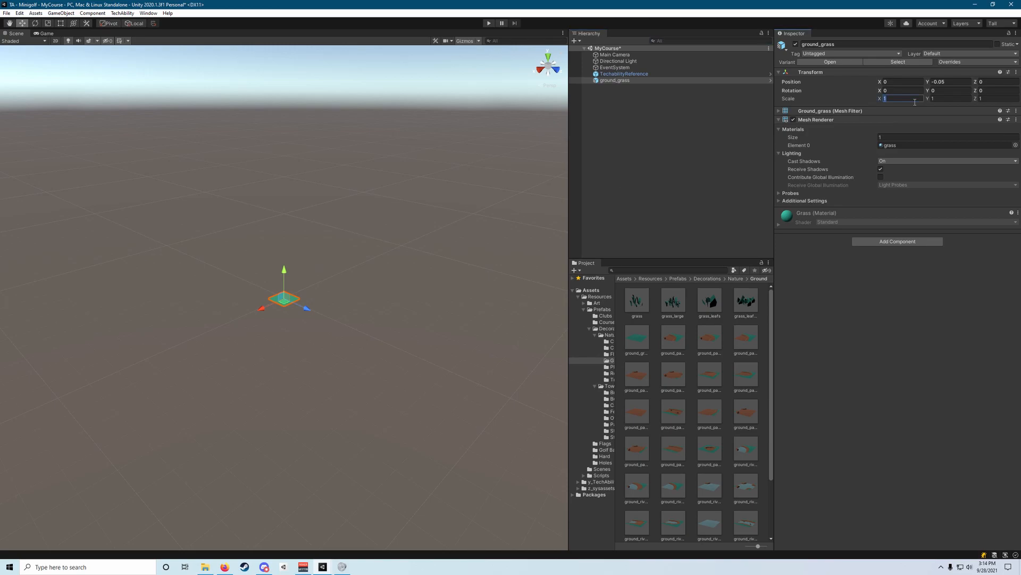
{"action": "type", "text": "150"}
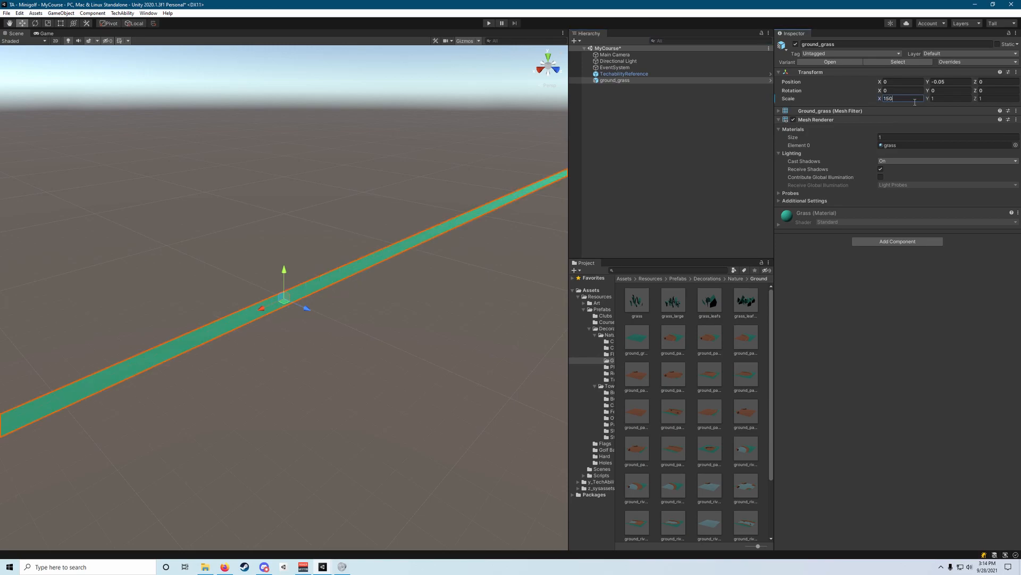
{"action": "left_click", "coordinate": [1000, 99]}
{"action": "type", "text": "150"}
{"action": "key", "text": "Return"}
{"action": "right_click_drag", "start_coordinate": [500, 194], "coordinate": [399, 222]}
{"action": "key", "text": "s"}
{"action": "key", "text": "d"}
{"action": "key", "text": "w"}
{"action": "key", "text": "d"}
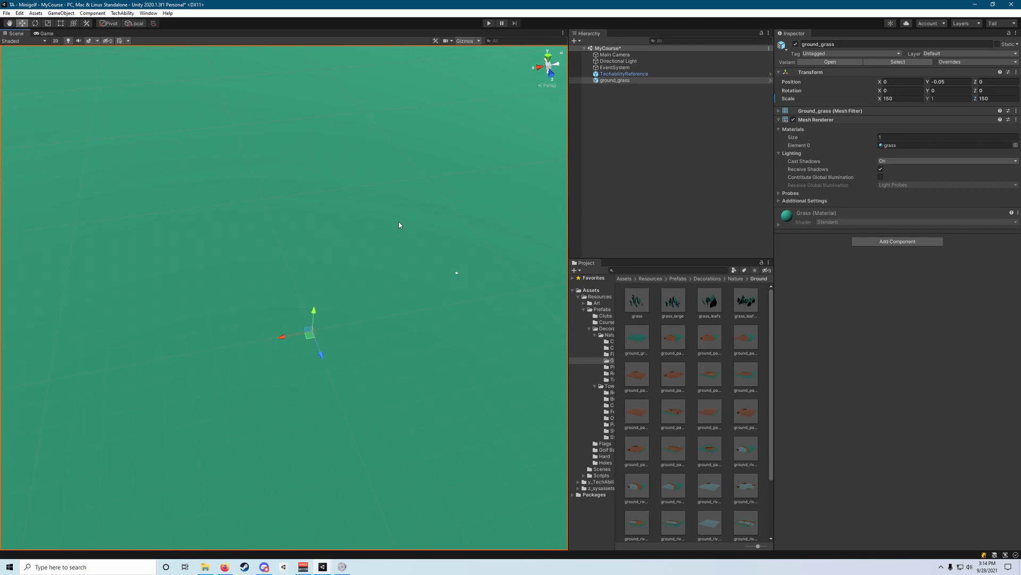
{"action": "right_click_drag", "start_coordinate": [352, 235], "coordinate": [286, 264]}
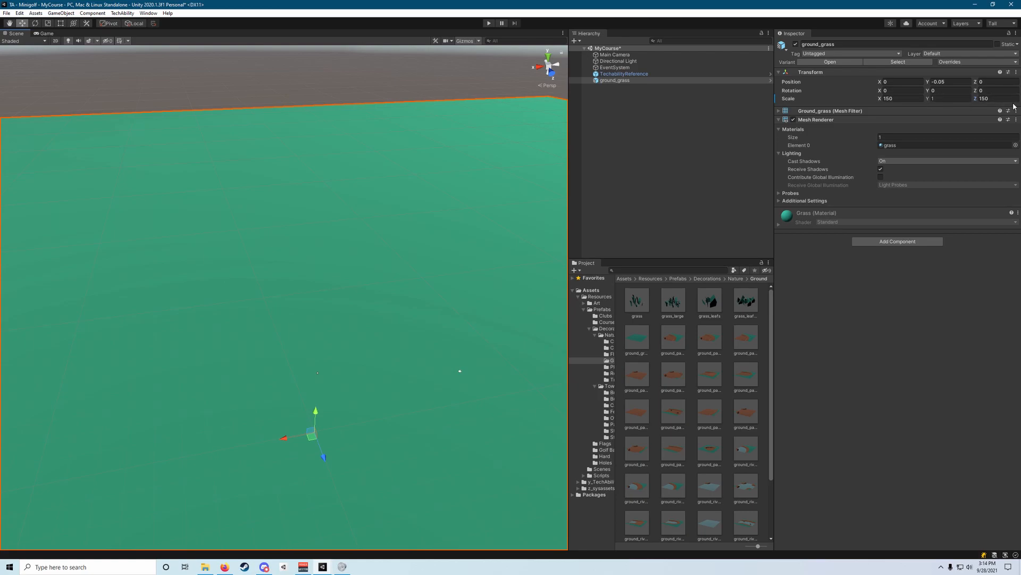
{"action": "right_click_drag", "start_coordinate": [367, 362], "coordinate": [571, 356]}
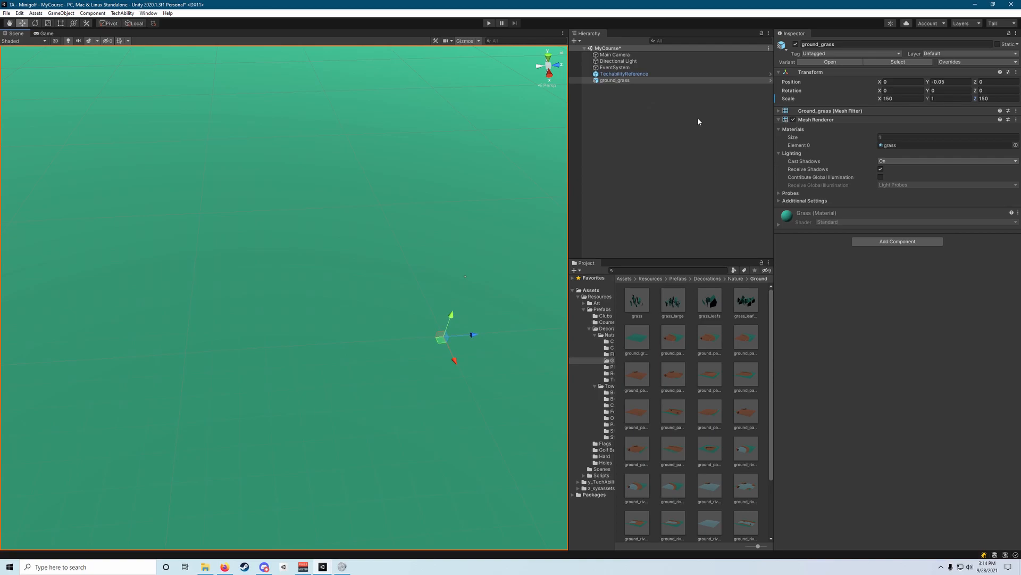
Add a Box Collider component to the ground_grass object.
{"action": "left_click", "coordinate": [894, 244]}
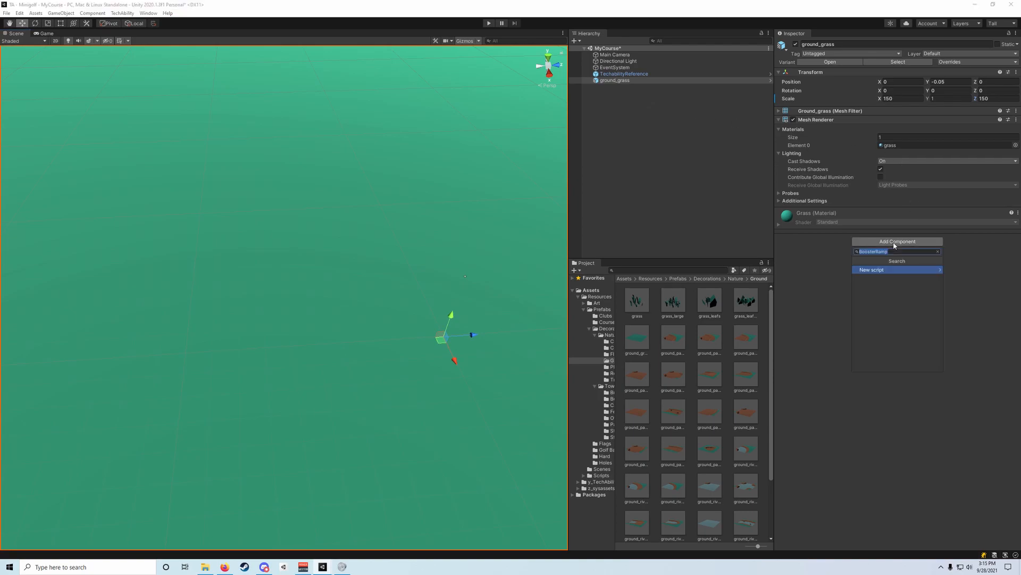
{"action": "type", "text": "box"}
{"action": "key", "text": "Return"}
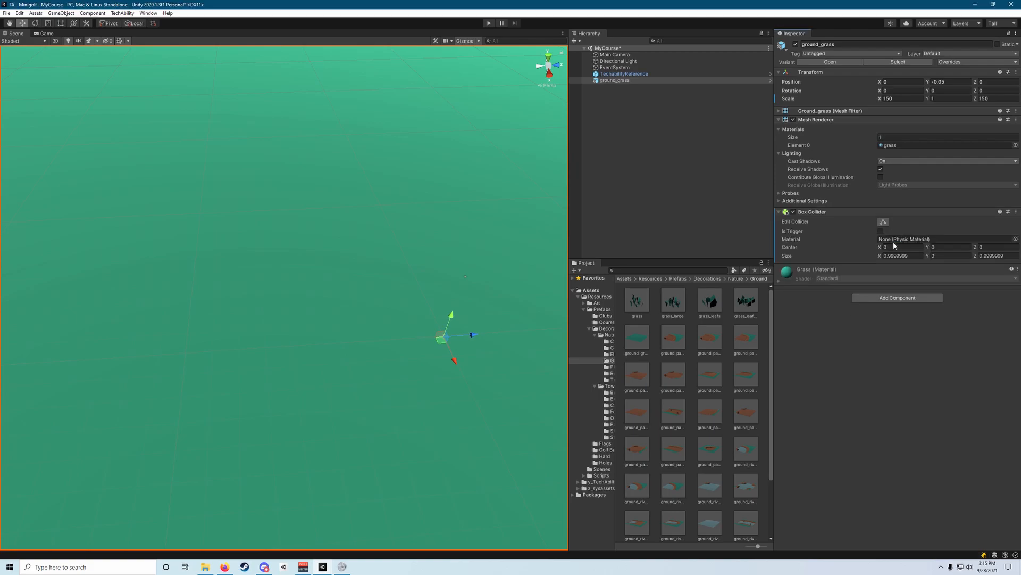
Set the Y size of the ground_grass Box Collider to 1.
{"action": "right_click_drag", "start_coordinate": [421, 218], "coordinate": [495, 192]}
{"action": "right_click_drag", "start_coordinate": [413, 155], "coordinate": [87, 244]}
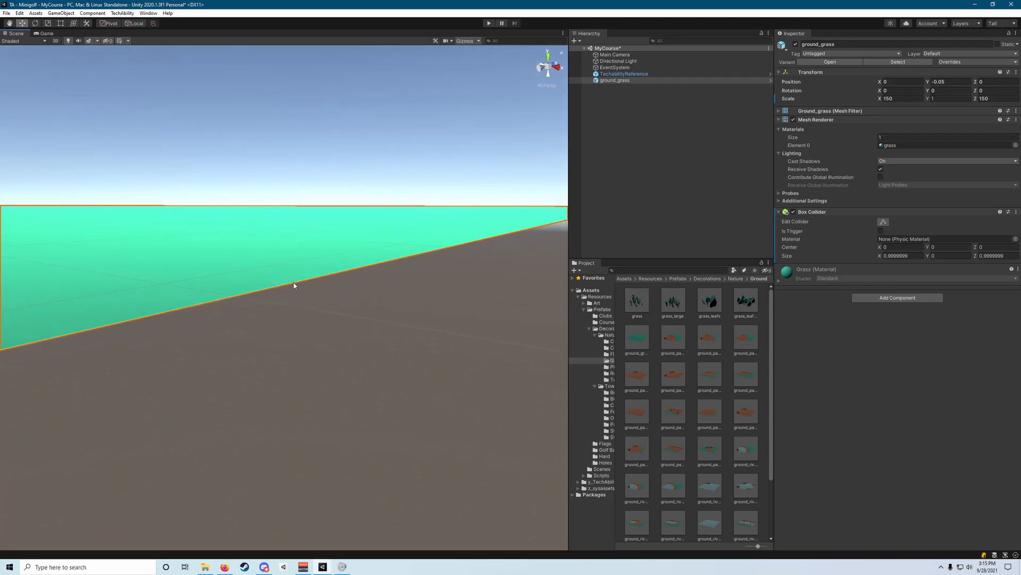
{"action": "left_click", "coordinate": [939, 256]}
{"action": "type", "text": "0.68"}
{"action": "left_click_drag", "start_coordinate": [945, 257], "coordinate": [932, 258]}
{"action": "type", "text": "1"}
{"action": "right_click_drag", "start_coordinate": [395, 293], "coordinate": [141, 325]}
{"action": "left_click_drag", "start_coordinate": [116, 313], "coordinate": [246, 290], "text": "alt"}
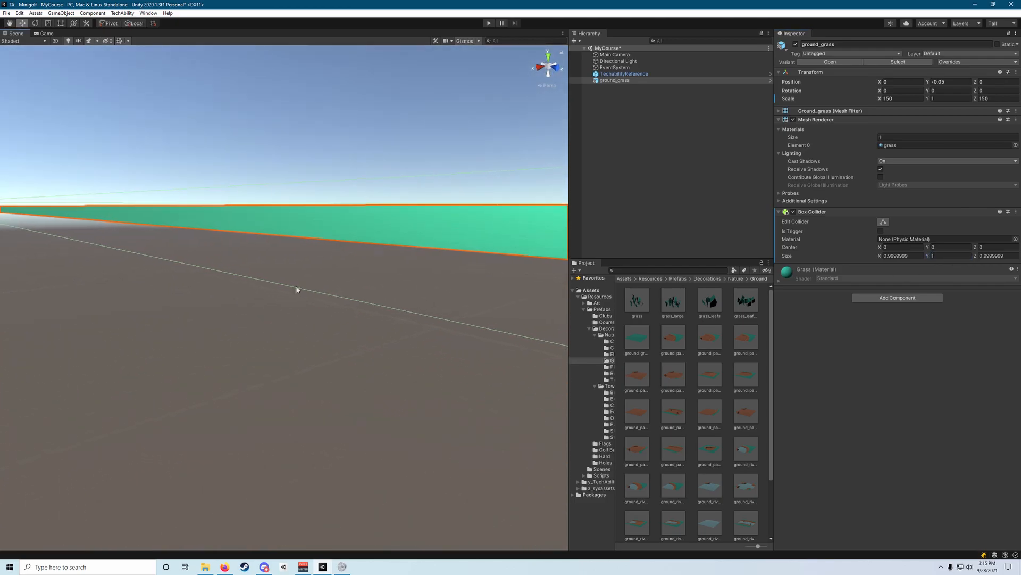
Set the Y center of the ground_grass Box Collider to -1, placing it below the surface.
{"action": "left_click", "coordinate": [943, 250]}
{"action": "type", "text": "-1"}
{"action": "key", "text": "Return"}
{"action": "left_click_drag", "start_coordinate": [312, 324], "coordinate": [261, 305], "text": "alt"}
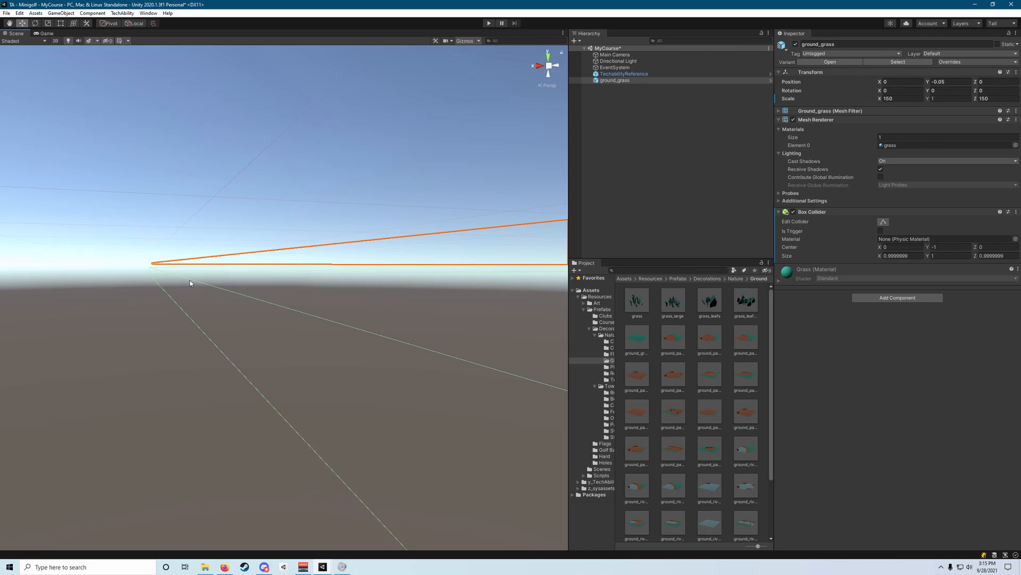
{"action": "left_click_drag", "start_coordinate": [229, 261], "coordinate": [425, 184], "text": "alt"}
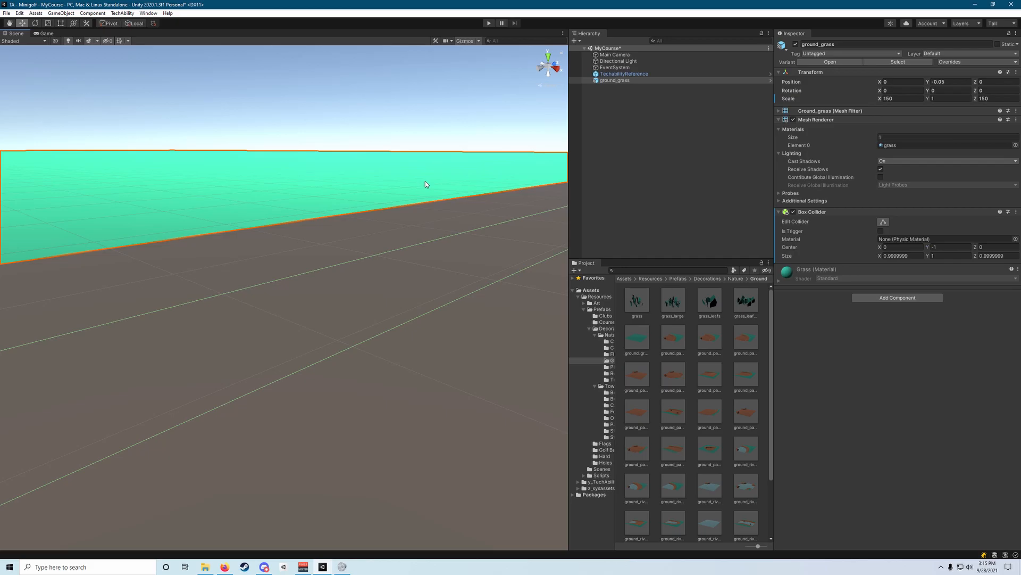
Make the ground_grass Box Collider a trigger and tag the object as ResetTrigger.
{"action": "left_click", "coordinate": [881, 230]}
{"action": "left_click", "coordinate": [821, 53]}
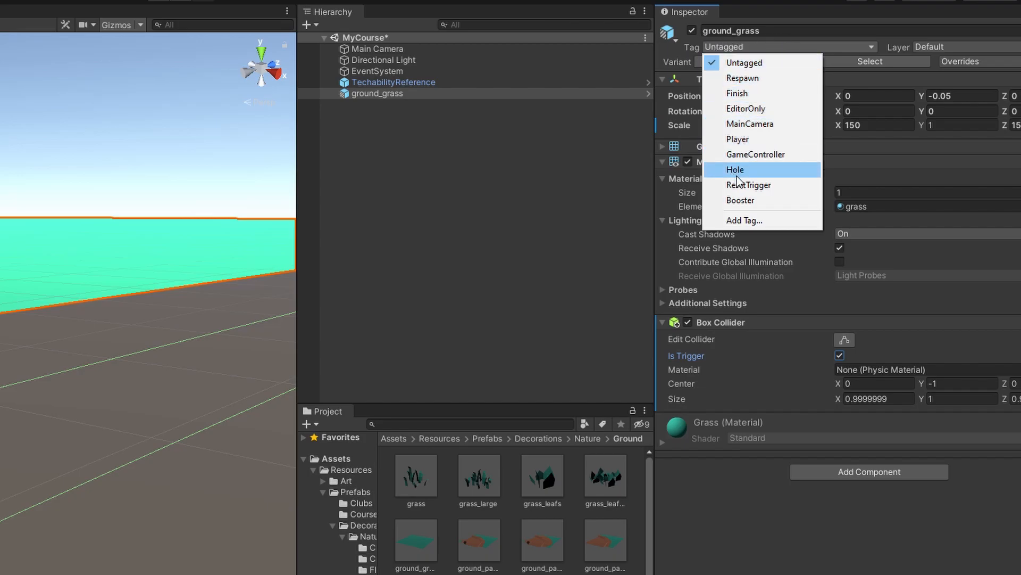
{"action": "left_click", "coordinate": [767, 189]}
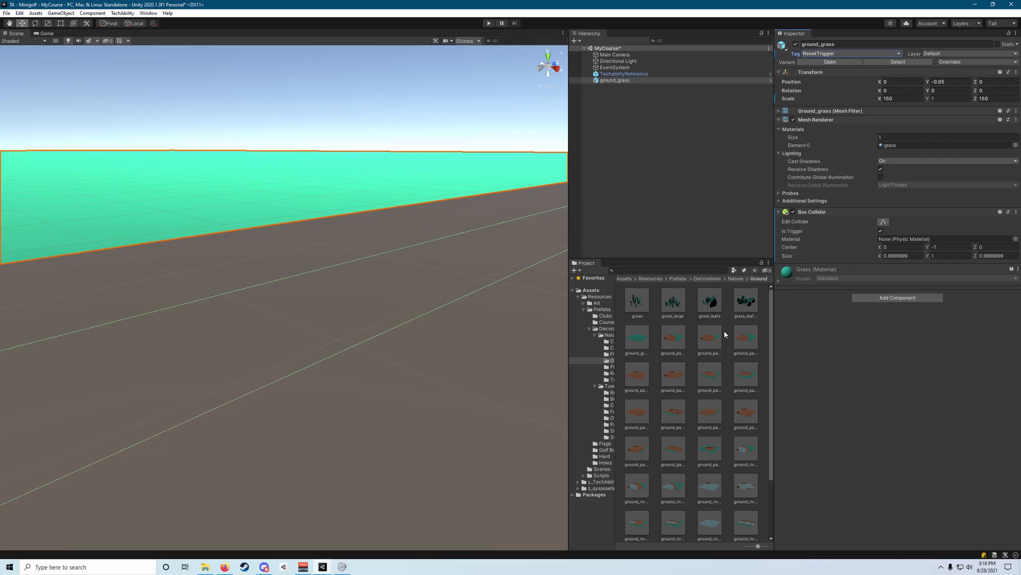
Deselect the ground, open the Course folder within Prefabs and browse its course pieces.
{"action": "right_click_drag", "start_coordinate": [432, 251], "coordinate": [265, 214]}
{"action": "key", "text": "w"}
{"action": "left_click", "coordinate": [331, 199]}
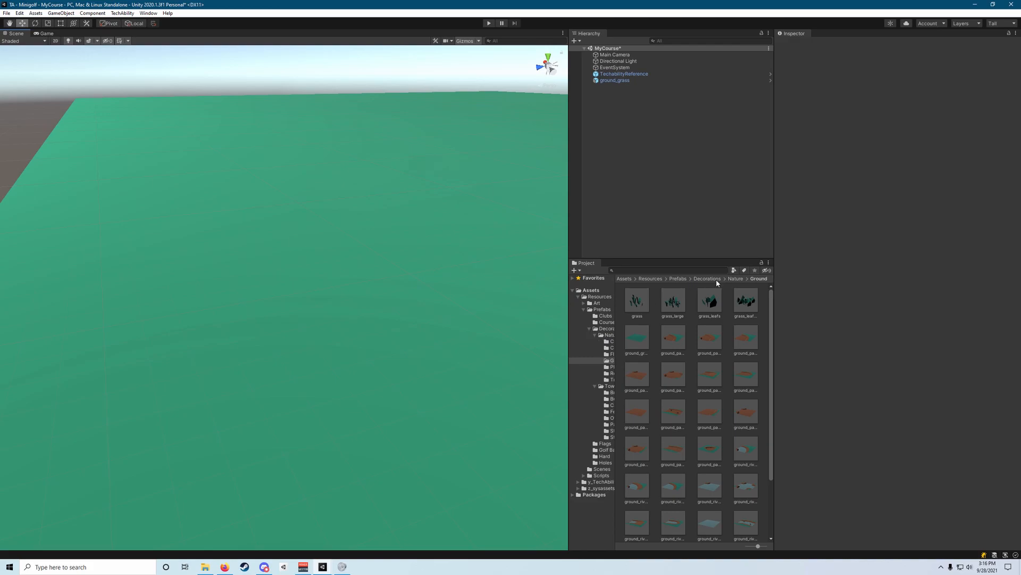
{"action": "left_click", "coordinate": [675, 280]}
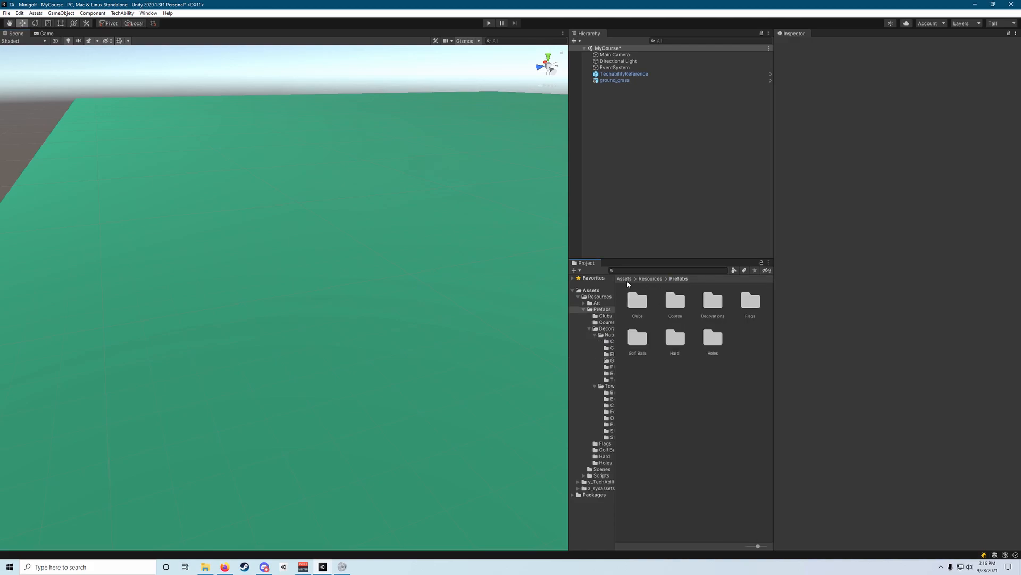
{"action": "double_click", "coordinate": [676, 308]}
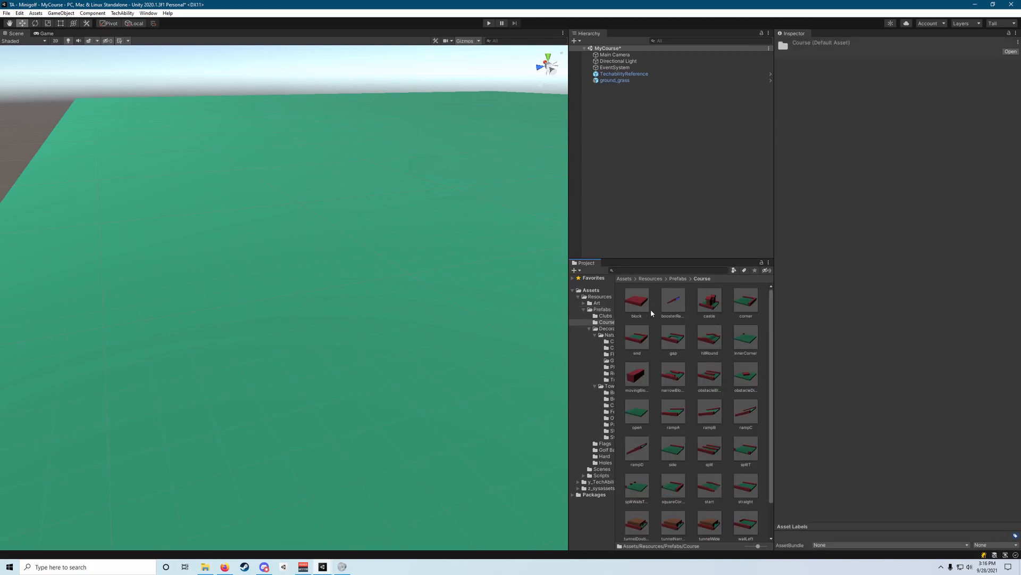
{"action": "scroll", "coordinate": [650, 429], "scroll_direction": "down", "scroll_amount": 2}
{"action": "scroll", "coordinate": [699, 352], "scroll_direction": "up", "scroll_amount": 2}
Place the end course piece on the grass ground in the scene.
{"action": "left_click_drag", "start_coordinate": [644, 344], "coordinate": [308, 373]}
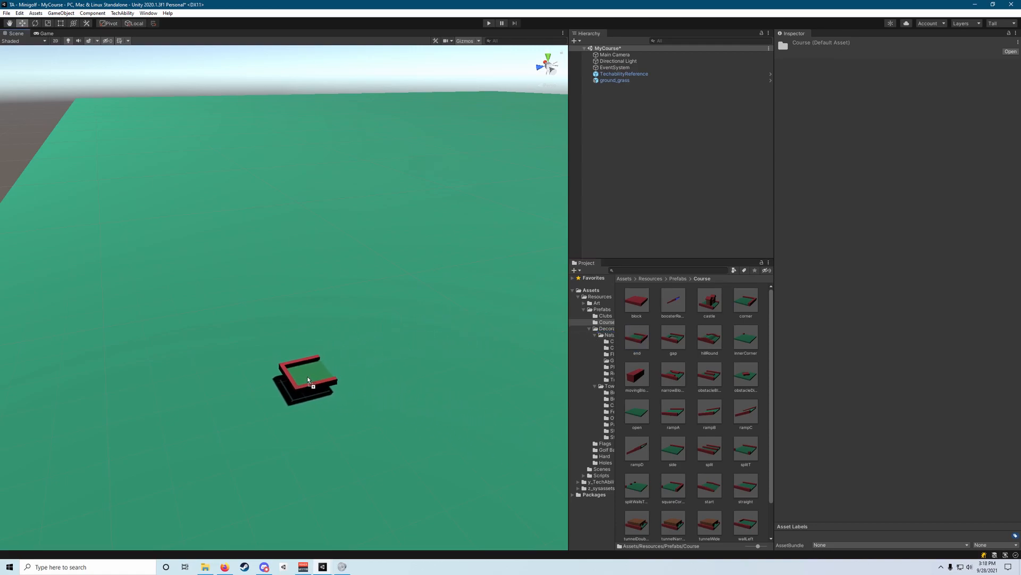
{"action": "mouse_move", "coordinate": [308, 373]}
{"action": "left_mouse_down"}
{"action": "mouse_move", "coordinate": [341, 317]}
{"action": "mouse_move", "coordinate": [342, 361]}
{"action": "mouse_move", "coordinate": [327, 374]}
{"action": "left_mouse_up"}
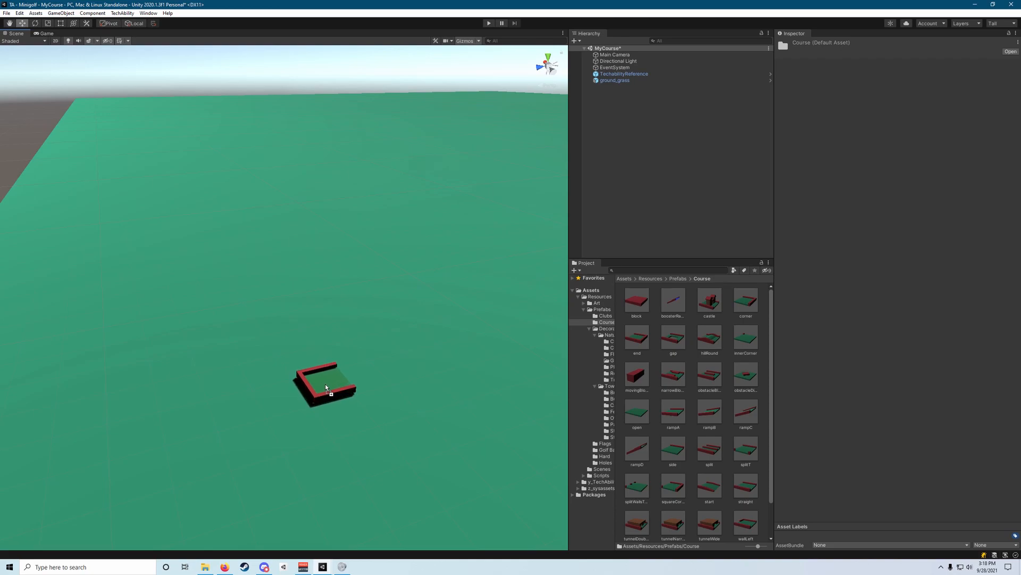
{"action": "left_click_drag", "start_coordinate": [326, 384], "coordinate": [244, 372]}
{"action": "right_click_drag", "start_coordinate": [372, 378], "coordinate": [486, 353]}
{"action": "key", "text": "a"}
{"action": "left_click", "coordinate": [486, 354]}
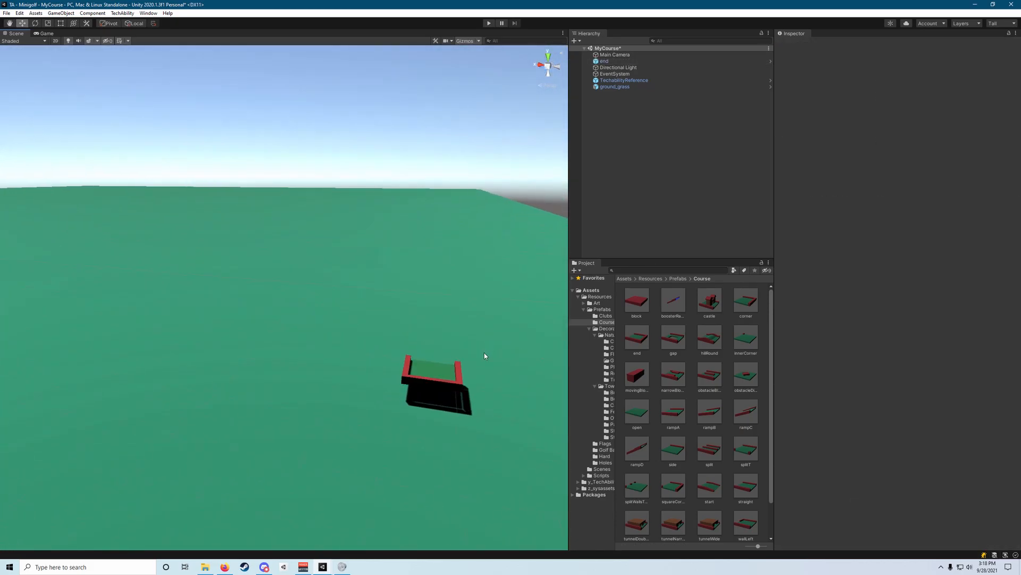
Create an empty object at the end piece's position and move it out to the scene's root level above the piece.
{"action": "right_click_drag", "start_coordinate": [408, 357], "coordinate": [452, 263]}
{"action": "left_click", "coordinate": [452, 262]}
{"action": "left_click_drag", "start_coordinate": [462, 266], "coordinate": [189, 215]}
{"action": "right_click_drag", "start_coordinate": [189, 216], "coordinate": [111, 203]}
{"action": "left_click_drag", "start_coordinate": [296, 260], "coordinate": [296, 260]}
{"action": "right_click_drag", "start_coordinate": [394, 180], "coordinate": [396, 166]}
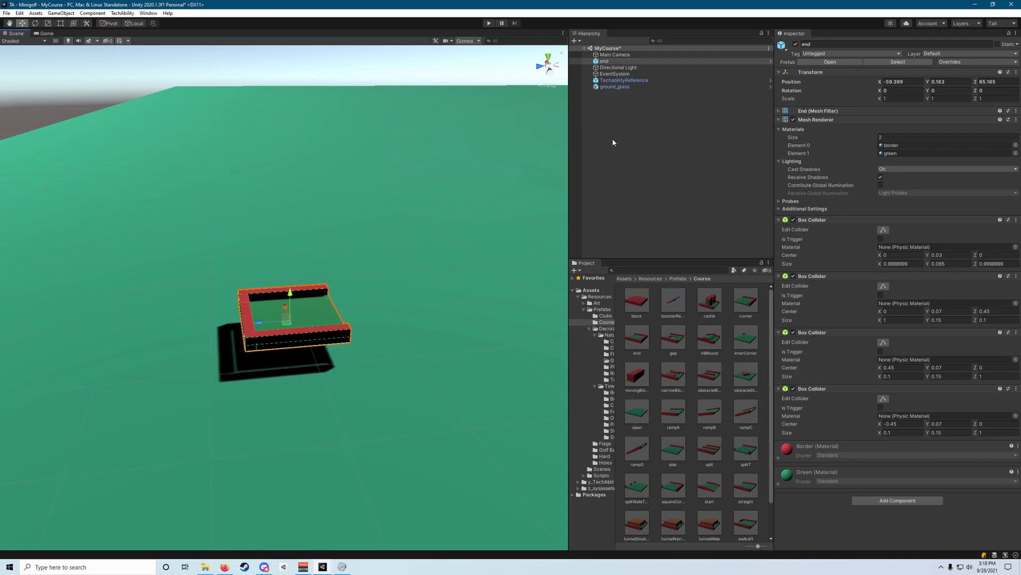
{"action": "right_click", "coordinate": [607, 62]}
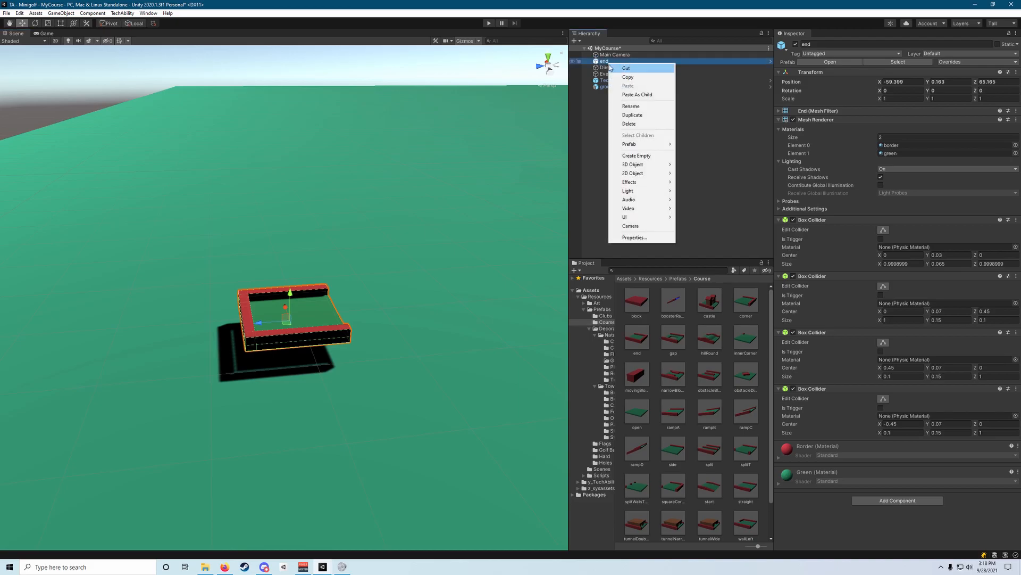
{"action": "left_click", "coordinate": [638, 156]}
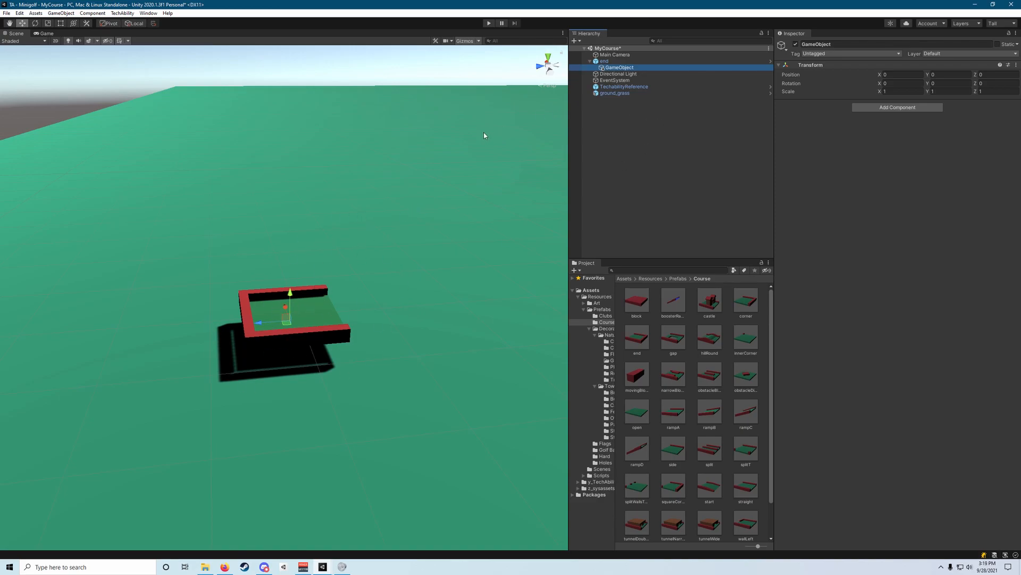
{"action": "mouse_move", "coordinate": [634, 68]}
{"action": "left_mouse_down"}
{"action": "mouse_move", "coordinate": [600, 59]}
{"action": "mouse_move", "coordinate": [637, 60]}
{"action": "mouse_move", "coordinate": [603, 60]}
{"action": "mouse_move", "coordinate": [623, 60]}
{"action": "mouse_move", "coordinate": [604, 79]}
{"action": "mouse_move", "coordinate": [611, 60]}
{"action": "left_mouse_up"}
Rename the new empty object as Hole1.
{"action": "left_click", "coordinate": [818, 46]}
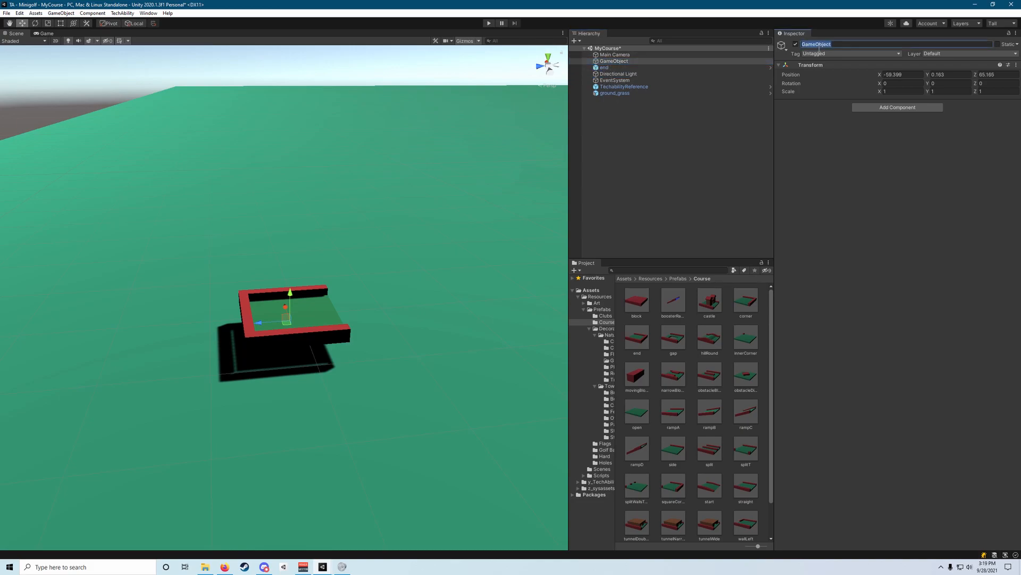
{"action": "type", "text": "Hole1"}
{"action": "key", "text": "Return"}
Parent the end piece under Hole1 and compare the transform positions of both objects.
{"action": "left_click", "coordinate": [607, 68]}
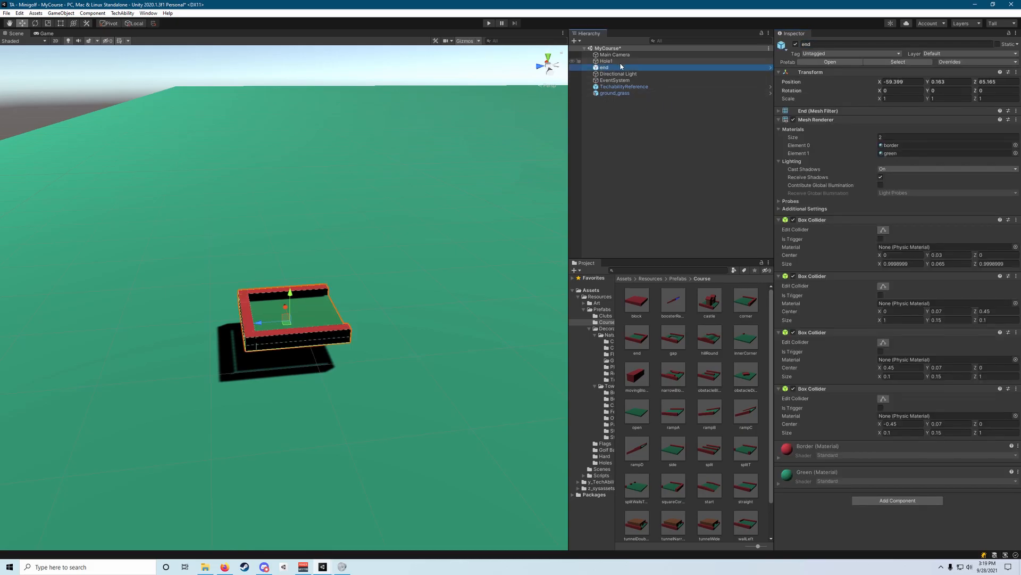
{"action": "left_click", "coordinate": [620, 62]}
{"action": "left_click_drag", "start_coordinate": [615, 68], "coordinate": [621, 61]}
{"action": "left_click", "coordinate": [621, 62]}
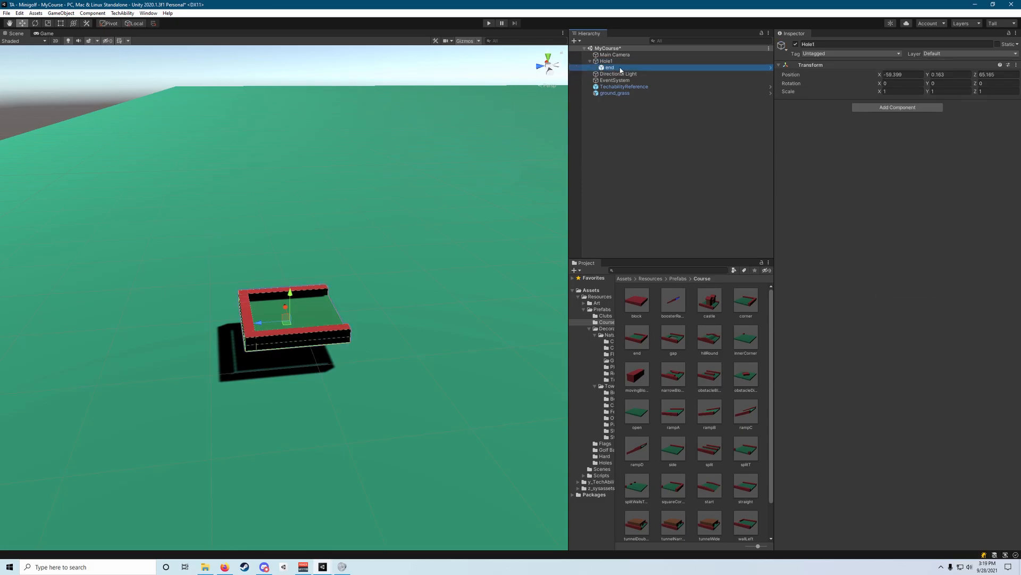
{"action": "left_click", "coordinate": [618, 67]}
{"action": "left_click", "coordinate": [609, 62]}
{"action": "left_click", "coordinate": [612, 67]}
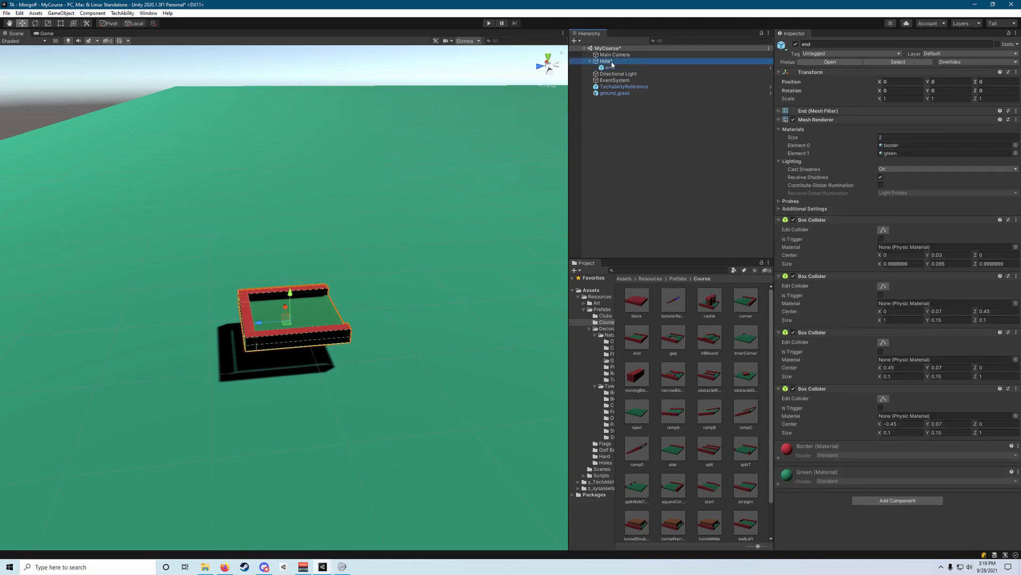
{"action": "left_click", "coordinate": [615, 62]}
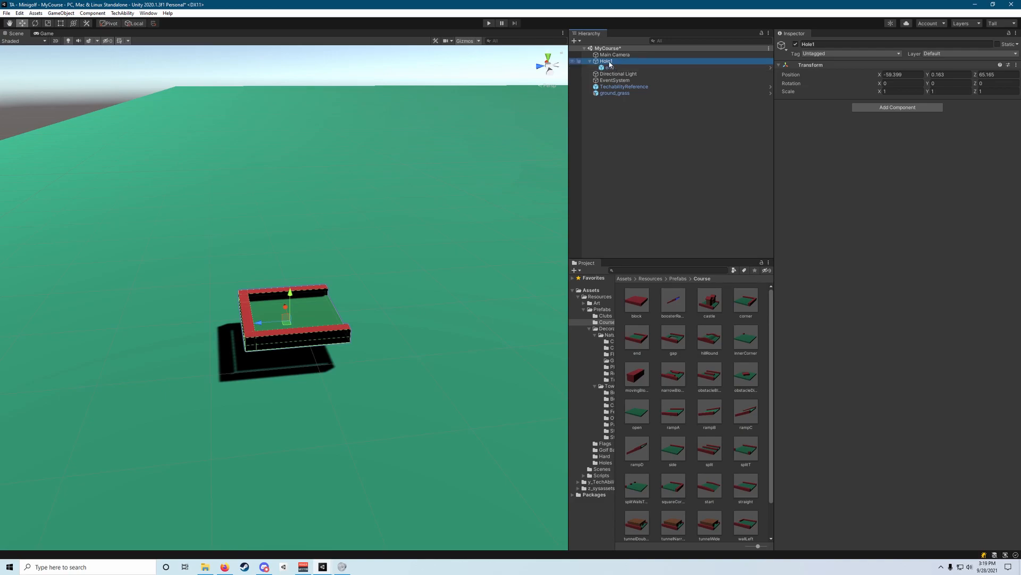
{"action": "key", "text": "F2"}
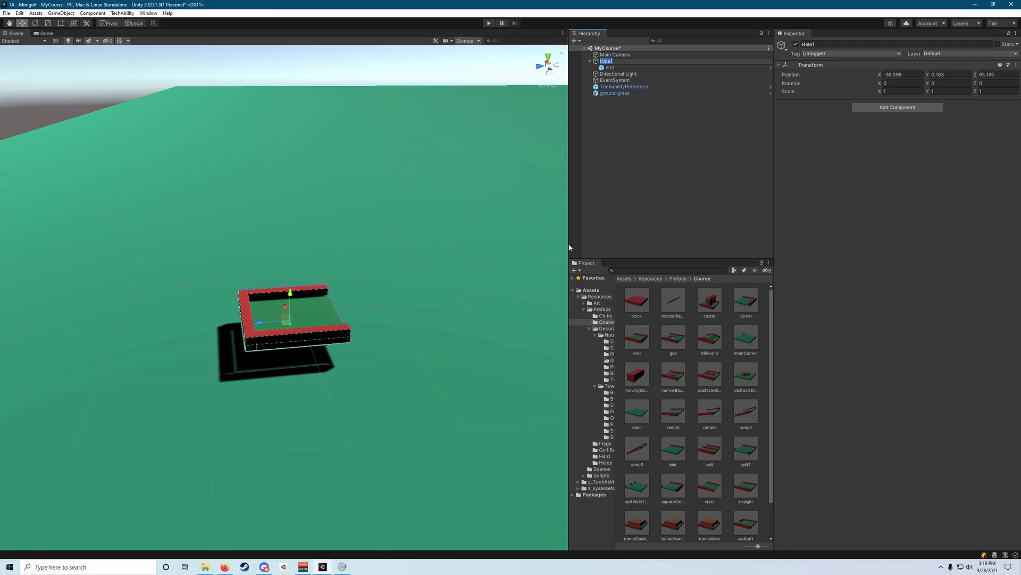
{"action": "left_click", "coordinate": [640, 205]}
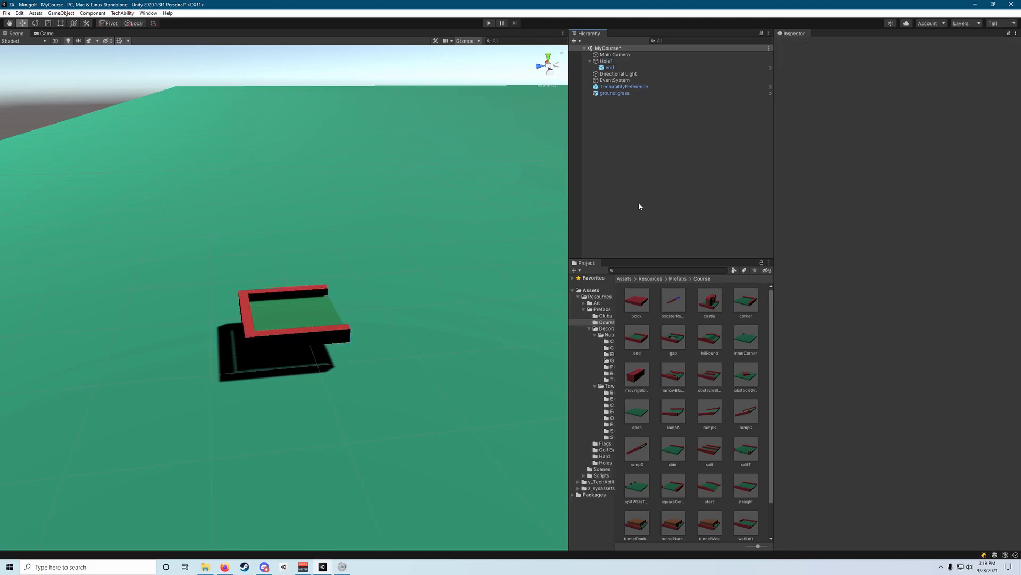
{"action": "right_click", "coordinate": [621, 61]}
{"action": "left_click", "coordinate": [601, 62]}
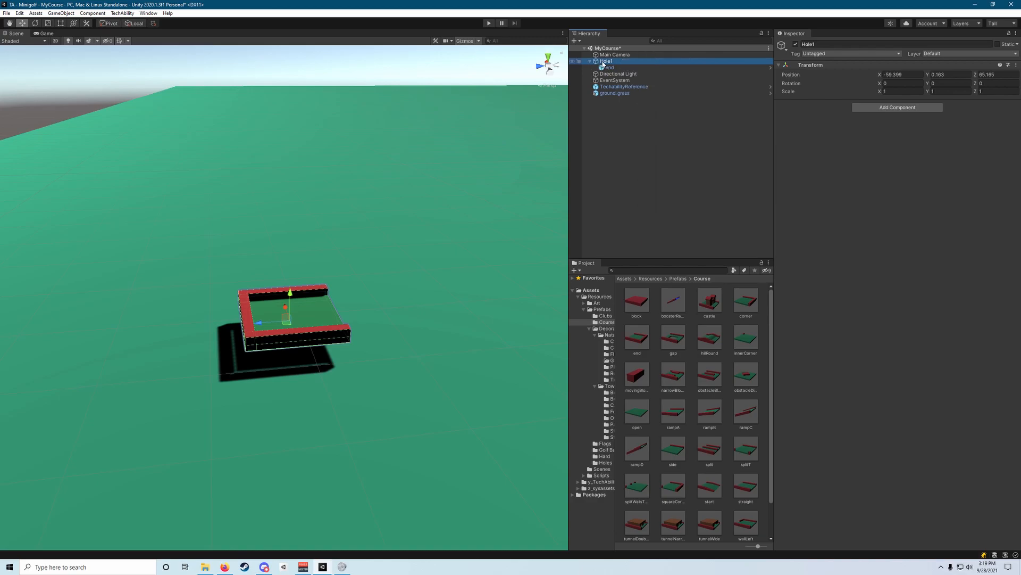
{"action": "left_click", "coordinate": [653, 163]}
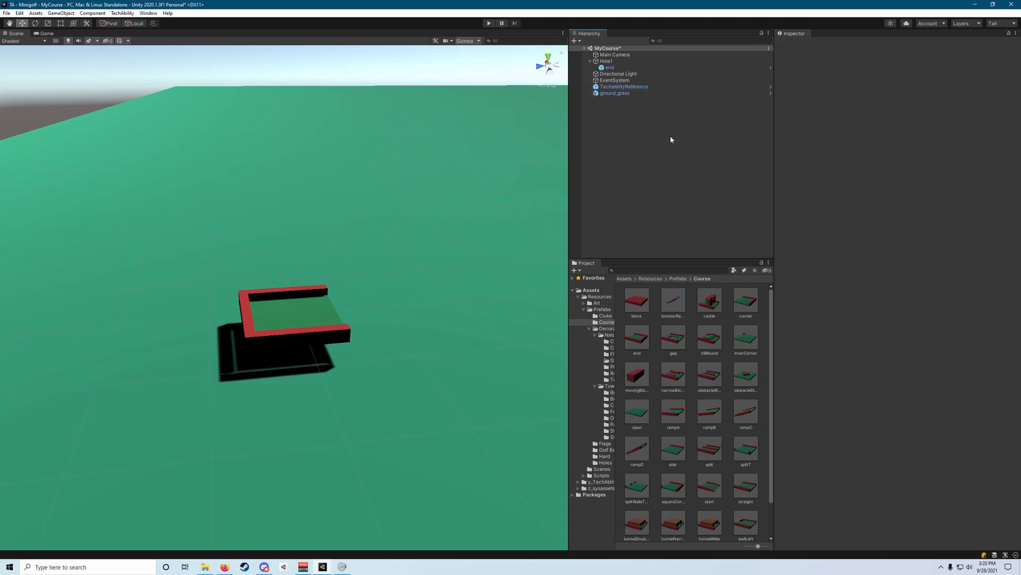
Find the straight course prefab and add it as a child of Hole1.
{"action": "right_click_drag", "start_coordinate": [494, 208], "coordinate": [490, 200]}
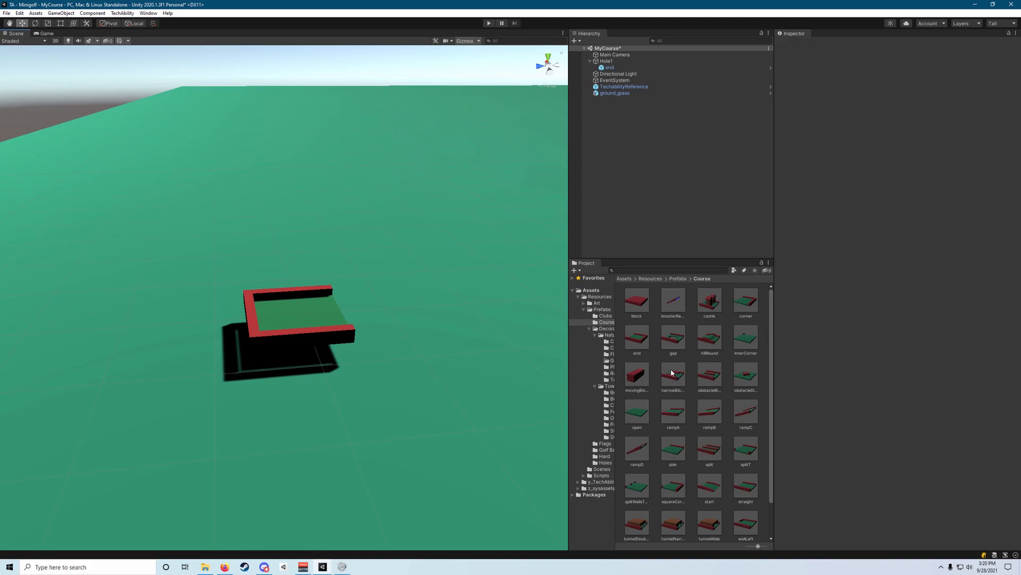
{"action": "scroll", "coordinate": [731, 352], "scroll_direction": "down", "scroll_amount": 1}
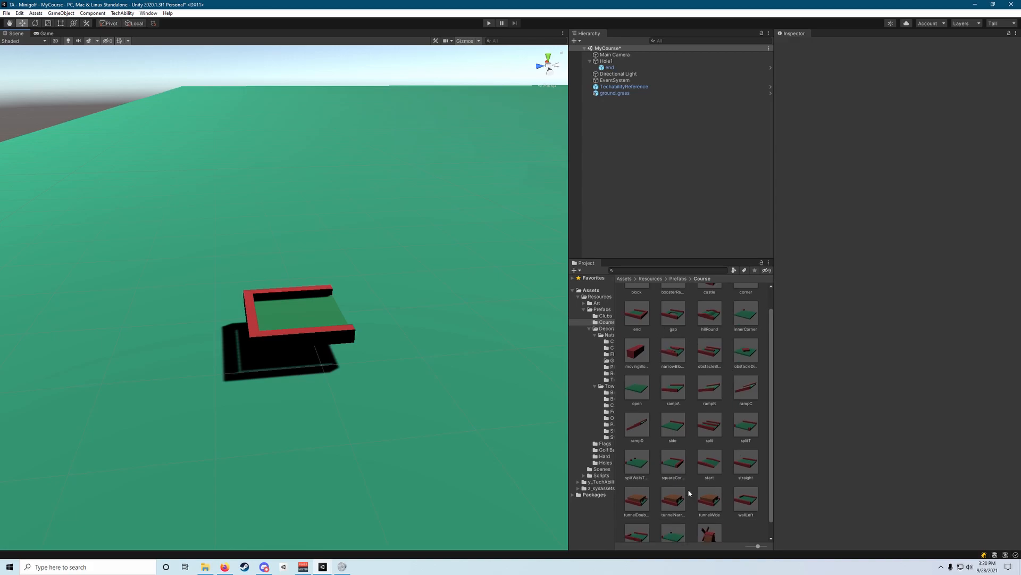
{"action": "scroll", "coordinate": [713, 494], "scroll_direction": "down", "scroll_amount": 1}
{"action": "scroll", "coordinate": [665, 435], "scroll_direction": "up", "scroll_amount": 1}
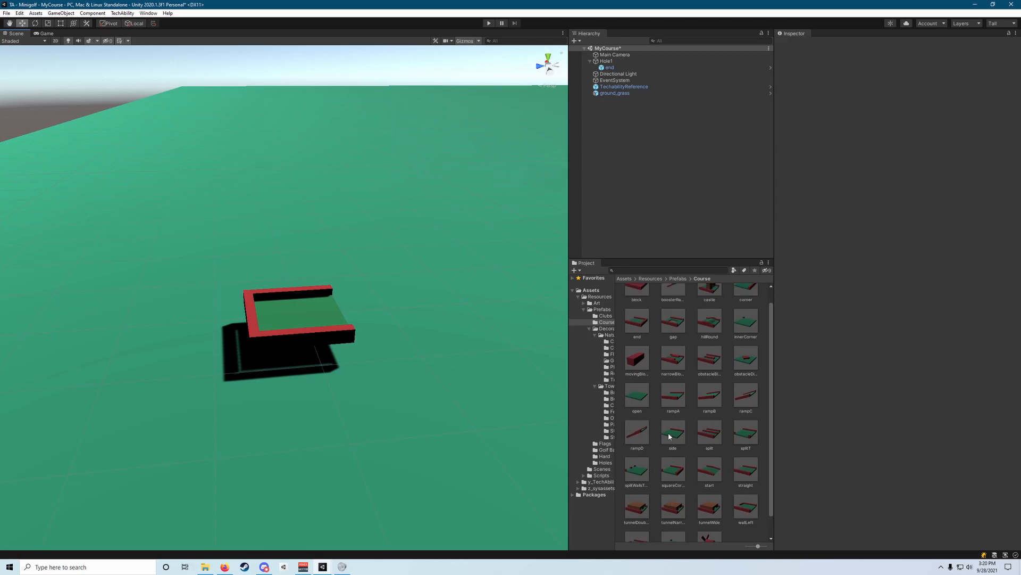
{"action": "scroll", "coordinate": [745, 352], "scroll_direction": "down", "scroll_amount": 1}
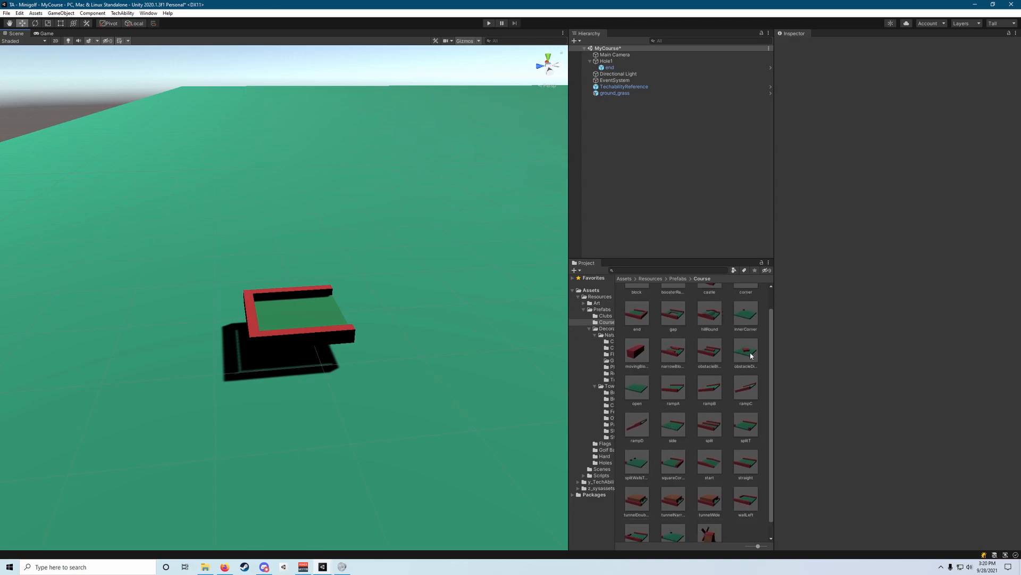
{"action": "left_click_drag", "start_coordinate": [747, 463], "coordinate": [617, 64]}
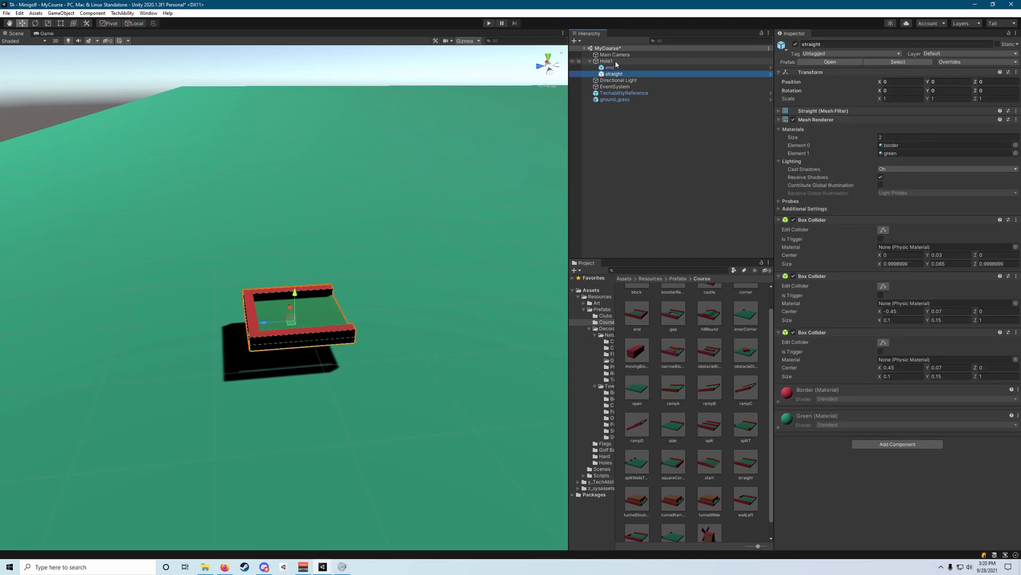
Move the straight piece along the Z axis to -1, against the open side of the end piece.
{"action": "key", "text": "w"}
{"action": "right_click_drag", "start_coordinate": [307, 313], "coordinate": [304, 318]}
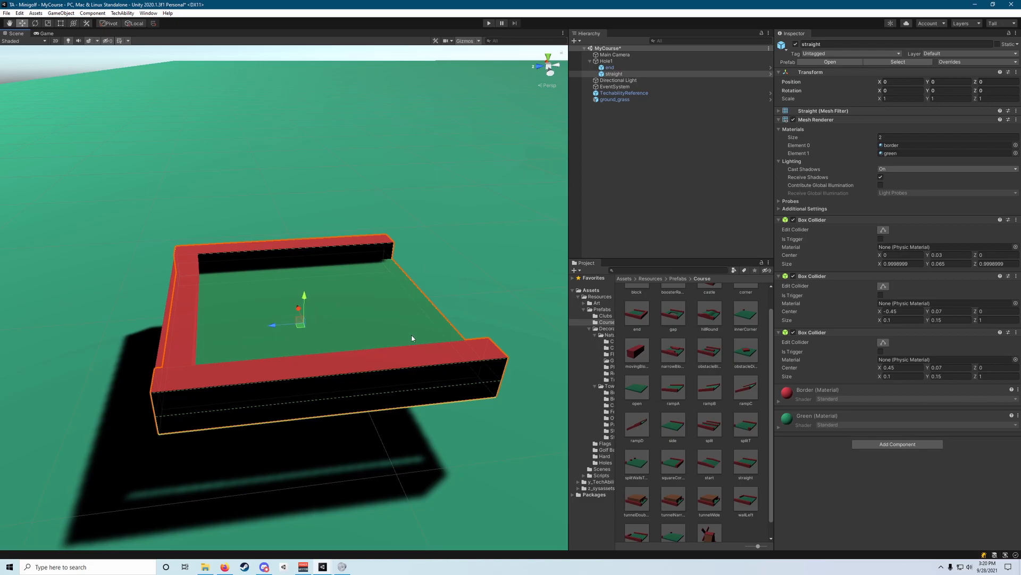
{"action": "right_click_drag", "start_coordinate": [450, 261], "coordinate": [434, 262]}
{"action": "key", "text": "d"}
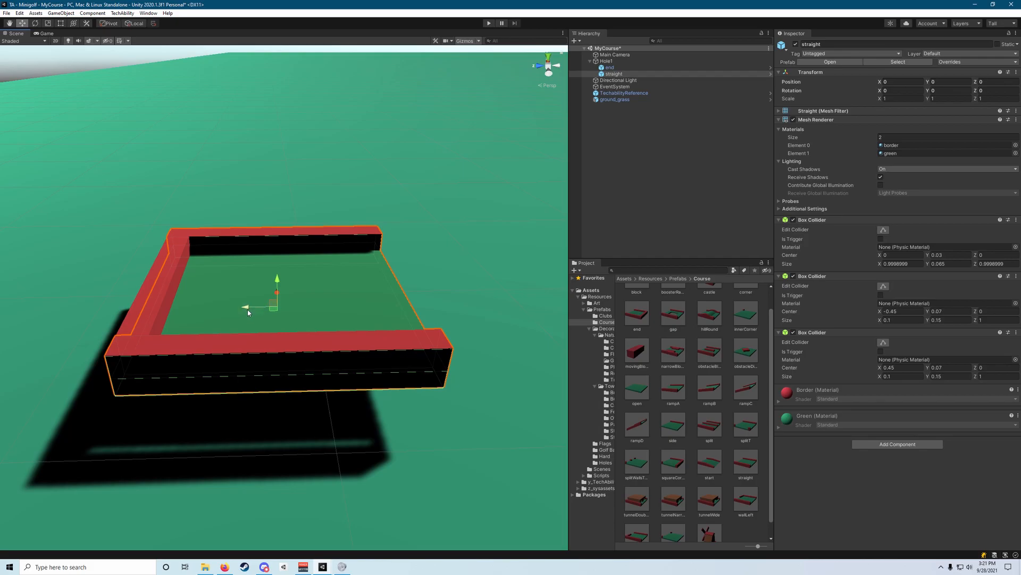
{"action": "left_click_drag", "start_coordinate": [247, 310], "coordinate": [434, 303]}
{"action": "right_click_drag", "start_coordinate": [494, 299], "coordinate": [430, 294]}
{"action": "key", "text": "d"}
{"action": "key", "text": "a"}
{"action": "key", "text": "d"}
{"action": "key", "text": "w"}
{"action": "key", "text": "d"}
{"action": "key", "text": "s"}
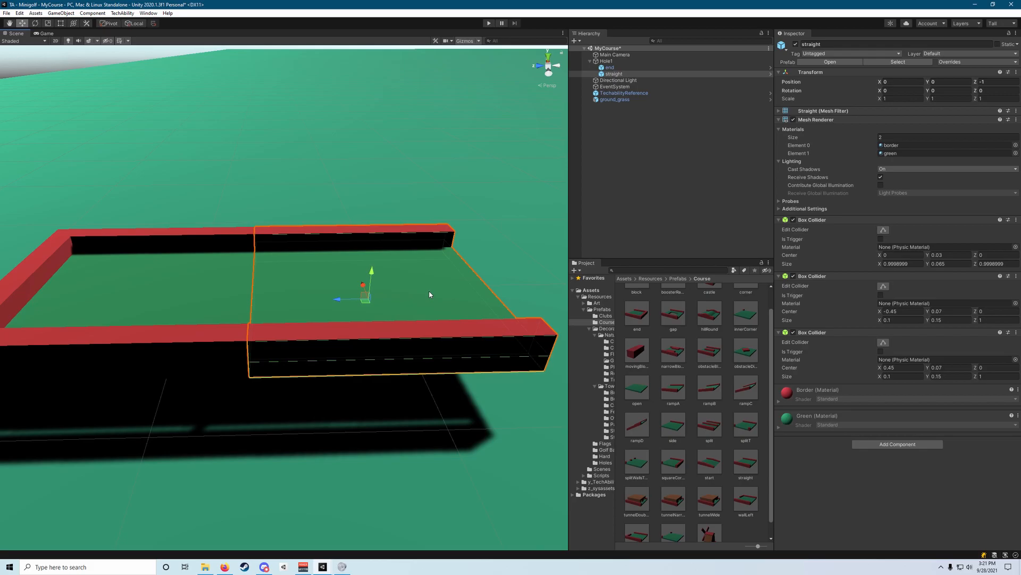
Undo the straight piece's move and slide it along Z again to about -0.997, meeting the end piece's open side.
{"action": "mouse_move", "coordinate": [346, 304]}
{"action": "left_mouse_down"}
{"action": "mouse_move", "coordinate": [417, 298]}
{"action": "mouse_move", "coordinate": [353, 298]}
{"action": "mouse_move", "coordinate": [334, 307]}
{"action": "mouse_move", "coordinate": [342, 308]}
{"action": "left_mouse_up"}
{"action": "key", "text": "ctrl+z"}
{"action": "key", "text": "ctrl+z"}
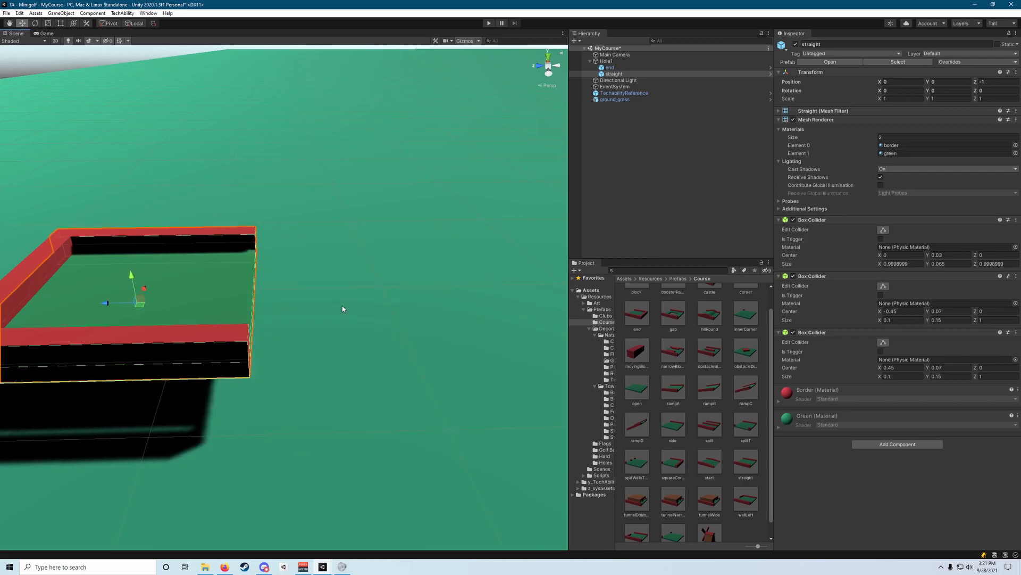
{"action": "left_click_drag", "start_coordinate": [126, 306], "coordinate": [359, 313]}
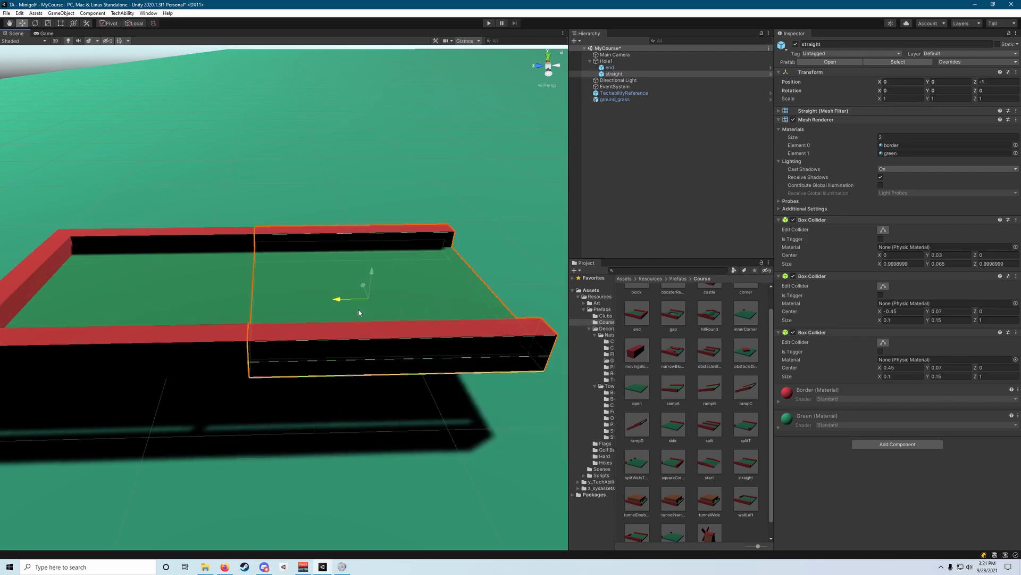
Examine the seam between the end and straight pieces from close up and from farther away.
{"action": "key", "text": "w"}
{"action": "right_click_drag", "start_coordinate": [312, 315], "coordinate": [267, 255]}
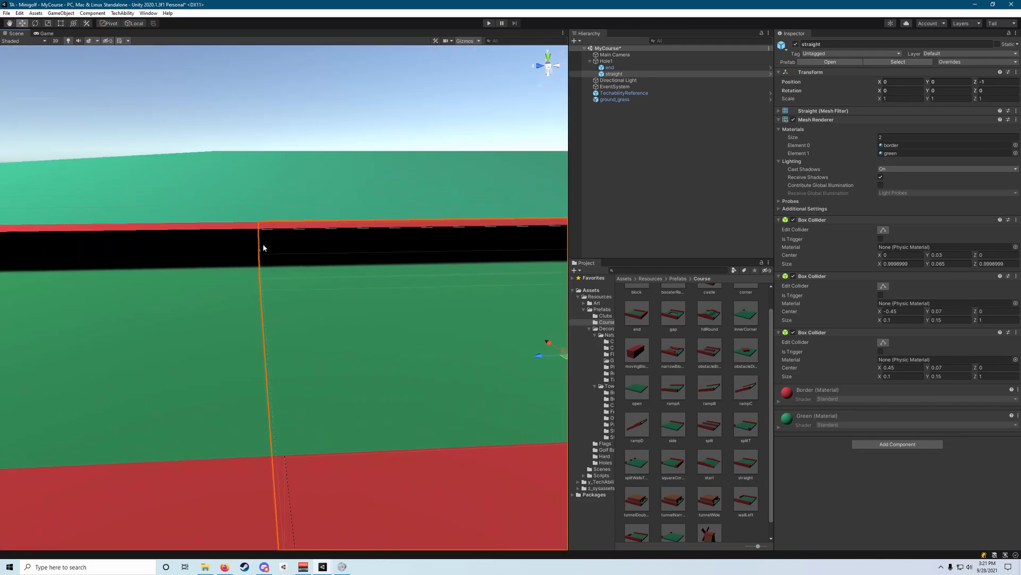
{"action": "left_click", "coordinate": [275, 183]}
{"action": "right_click_drag", "start_coordinate": [274, 183], "coordinate": [301, 265]}
{"action": "key", "text": "w"}
{"action": "left_click", "coordinate": [298, 301]}
{"action": "key", "text": "w"}
{"action": "key", "text": "s"}
{"action": "scroll", "coordinate": [301, 265], "scroll_direction": "down", "scroll_amount": 2}
{"action": "mouse_move", "coordinate": [387, 297]}
{"action": "left_mouse_down"}
{"action": "mouse_move", "coordinate": [148, 292]}
{"action": "mouse_move", "coordinate": [383, 298]}
{"action": "left_mouse_up"}
{"action": "right_click_drag", "start_coordinate": [344, 222], "coordinate": [333, 182]}
{"action": "left_click", "coordinate": [332, 157]}
{"action": "scroll", "coordinate": [280, 218], "scroll_direction": "down", "scroll_amount": 10}
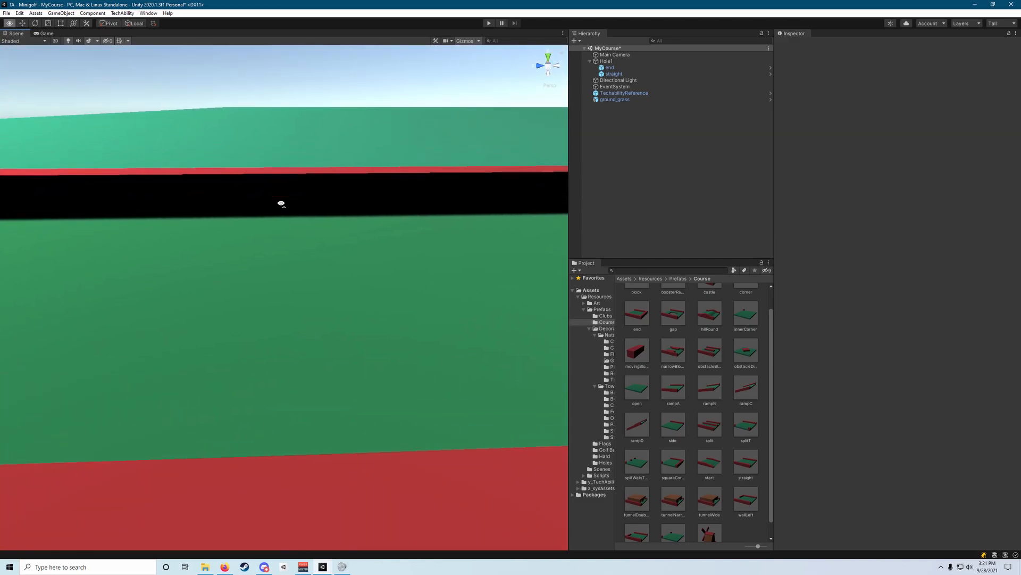
{"action": "scroll", "coordinate": [244, 283], "scroll_direction": "up", "scroll_amount": 8}
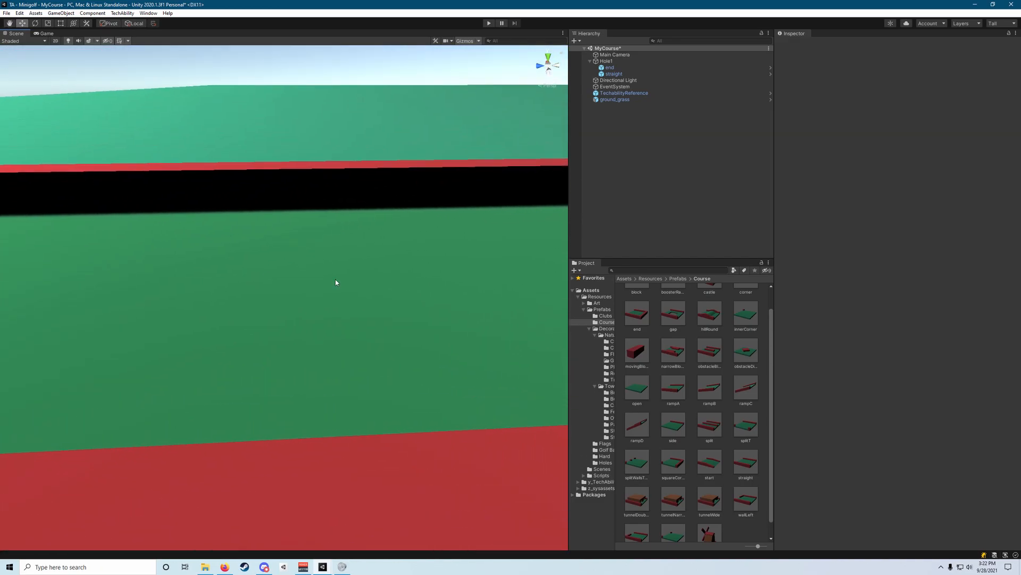
{"action": "scroll", "coordinate": [191, 281], "scroll_direction": "down", "scroll_amount": 8}
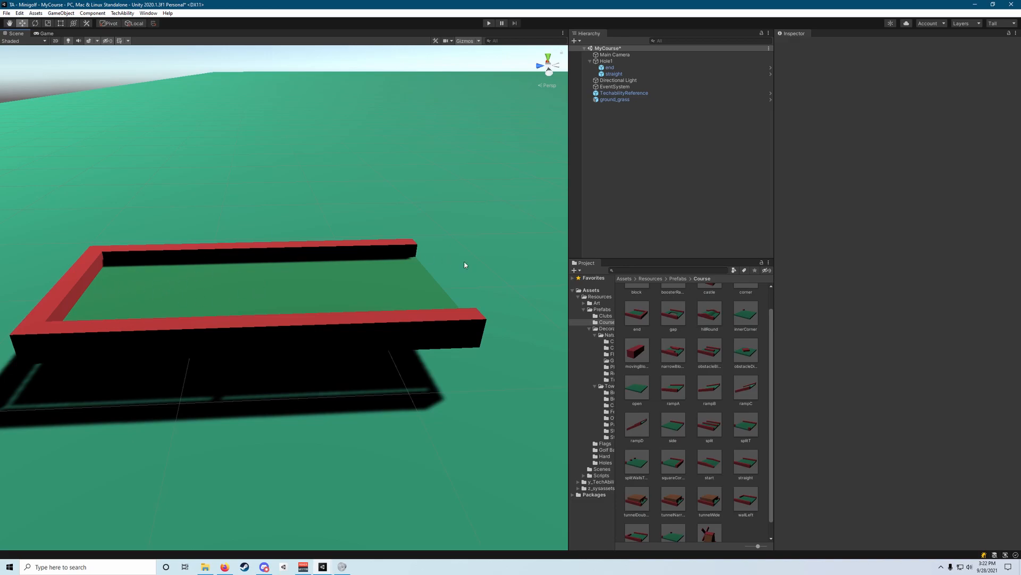
{"action": "right_click_drag", "start_coordinate": [287, 277], "coordinate": [284, 276]}
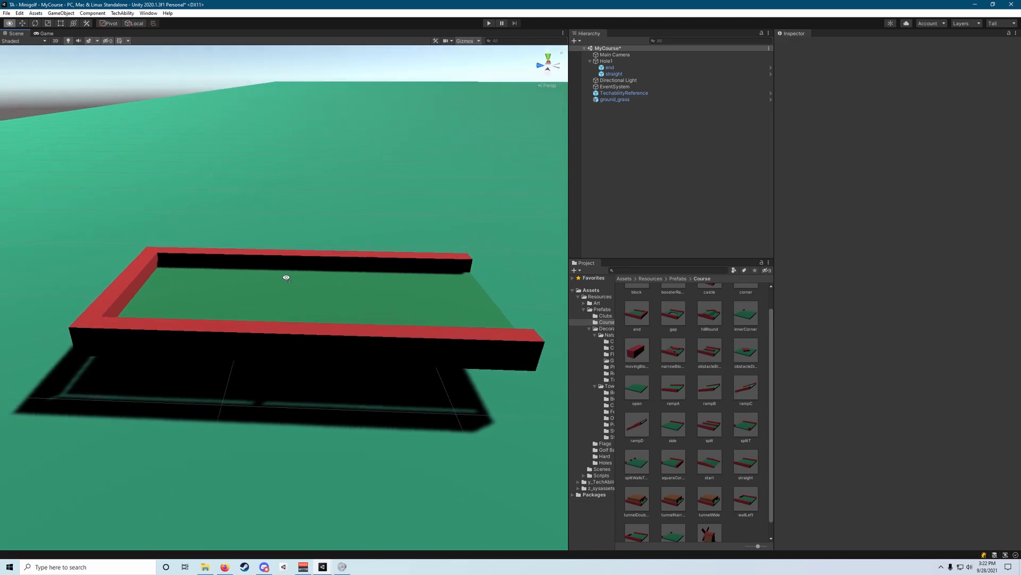
{"action": "scroll", "coordinate": [286, 275], "scroll_direction": "up", "scroll_amount": 5}
{"action": "scroll", "coordinate": [368, 287], "scroll_direction": "down", "scroll_amount": 4}
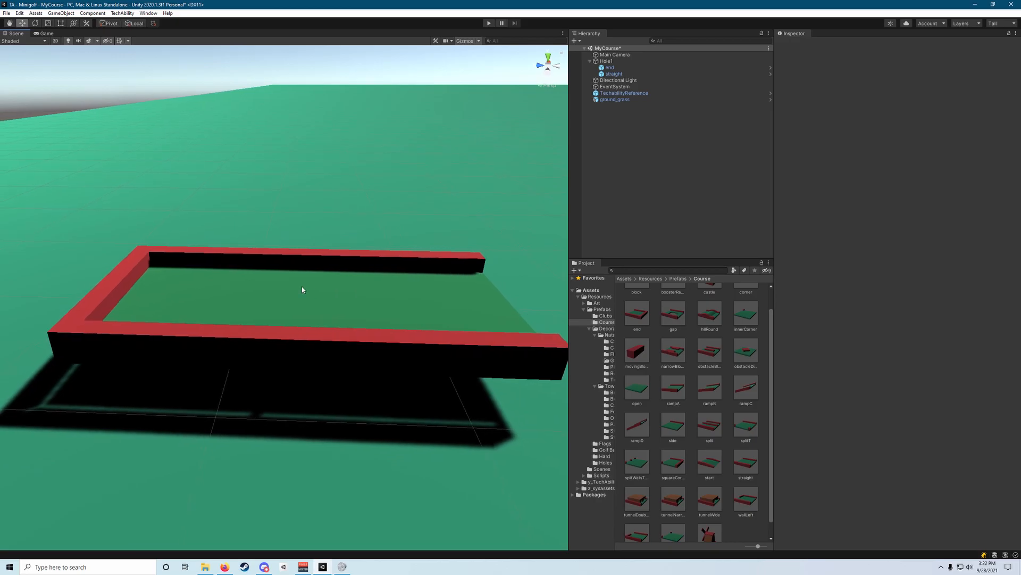
Delete the straight piece and stretch the end piece lengthwise to a Z scale of about 2.27 with the Rect tool.
{"action": "left_click", "coordinate": [418, 292]}
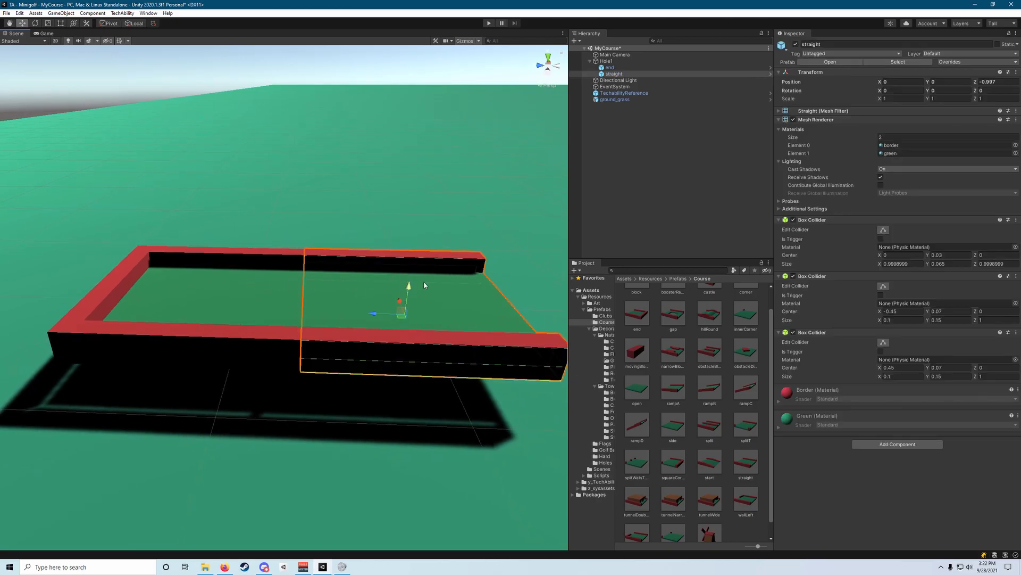
{"action": "key", "text": "Delete"}
{"action": "left_click", "coordinate": [283, 291]}
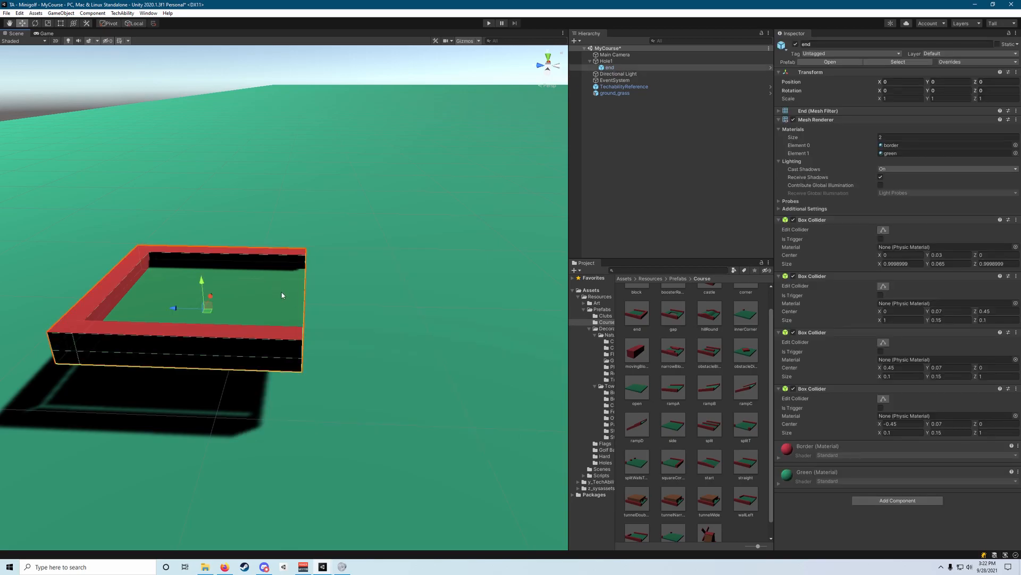
{"action": "mouse_move", "coordinate": [265, 283]}
{"action": "right_mouse_down"}
{"action": "mouse_move", "coordinate": [279, 308]}
{"action": "mouse_move", "coordinate": [253, 299]}
{"action": "mouse_move", "coordinate": [269, 290]}
{"action": "right_mouse_up"}
{"action": "key", "text": "t"}
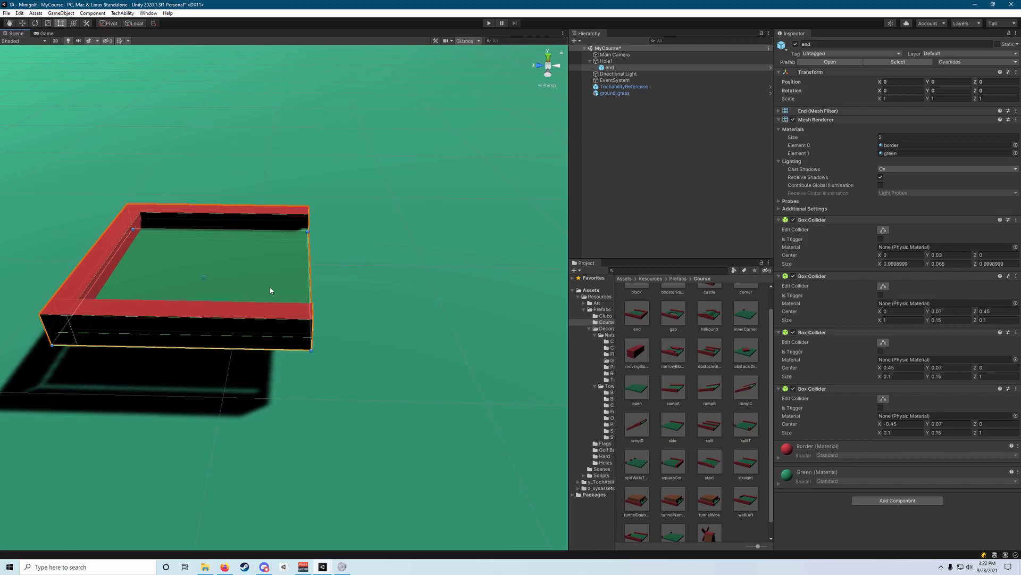
{"action": "left_click_drag", "start_coordinate": [322, 285], "coordinate": [275, 273], "text": "alt"}
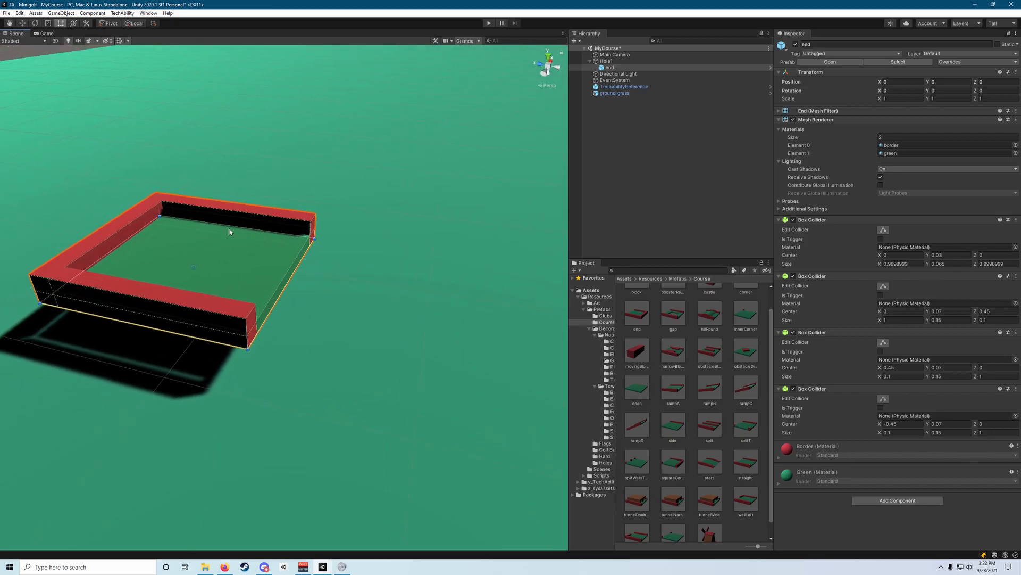
{"action": "left_click_drag", "start_coordinate": [293, 268], "coordinate": [153, 331], "text": "alt"}
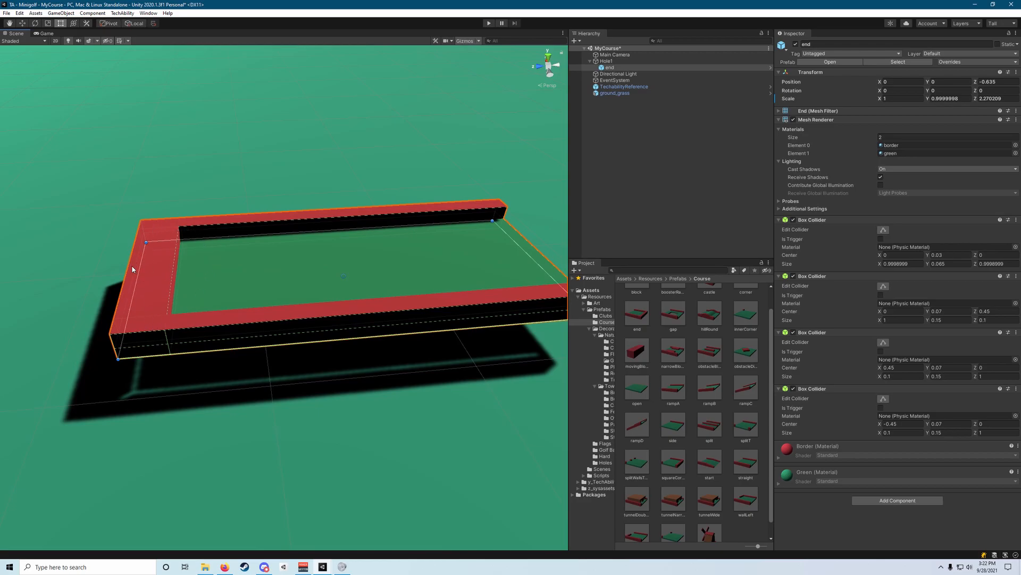
{"action": "left_click_drag", "start_coordinate": [207, 291], "coordinate": [232, 274], "text": "alt"}
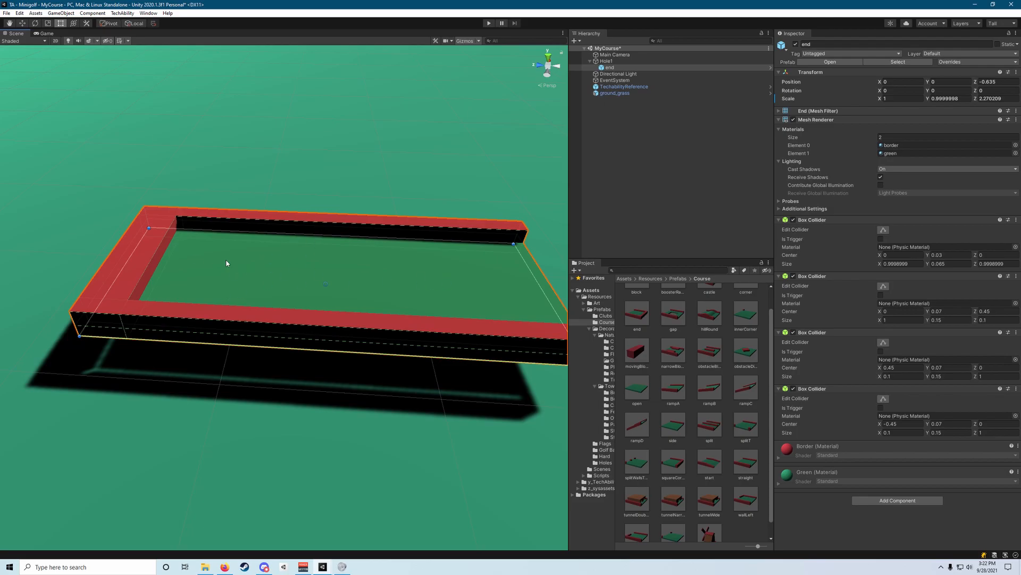
{"action": "left_click_drag", "start_coordinate": [135, 256], "coordinate": [208, 237], "text": "alt"}
{"action": "key", "text": "f"}
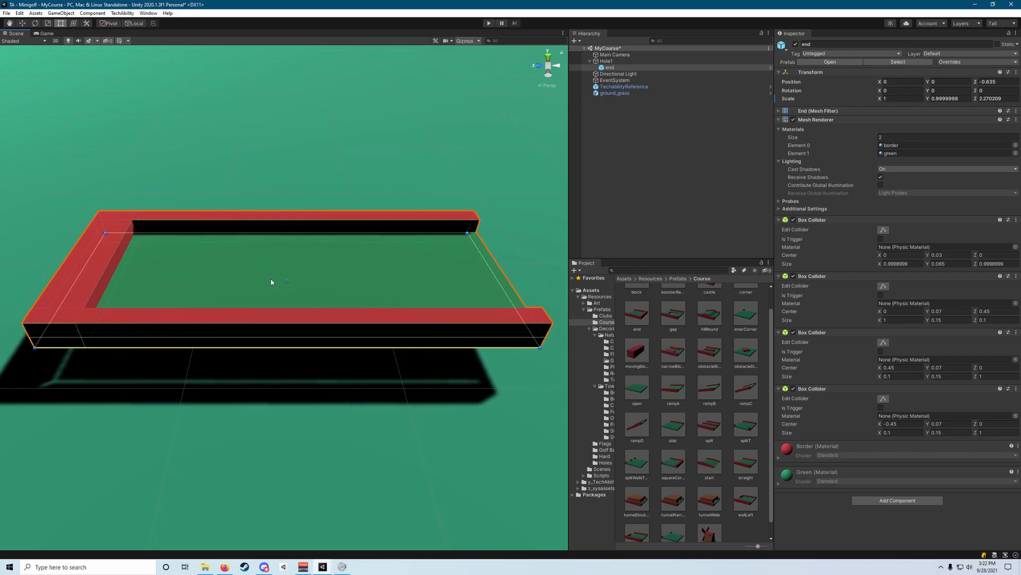
Undo the end piece's stretching and the straight piece's deletion.
{"action": "key", "text": "ctrl+z"}
{"action": "key", "text": "ctrl+z"}
{"action": "key", "text": "ctrl+z"}
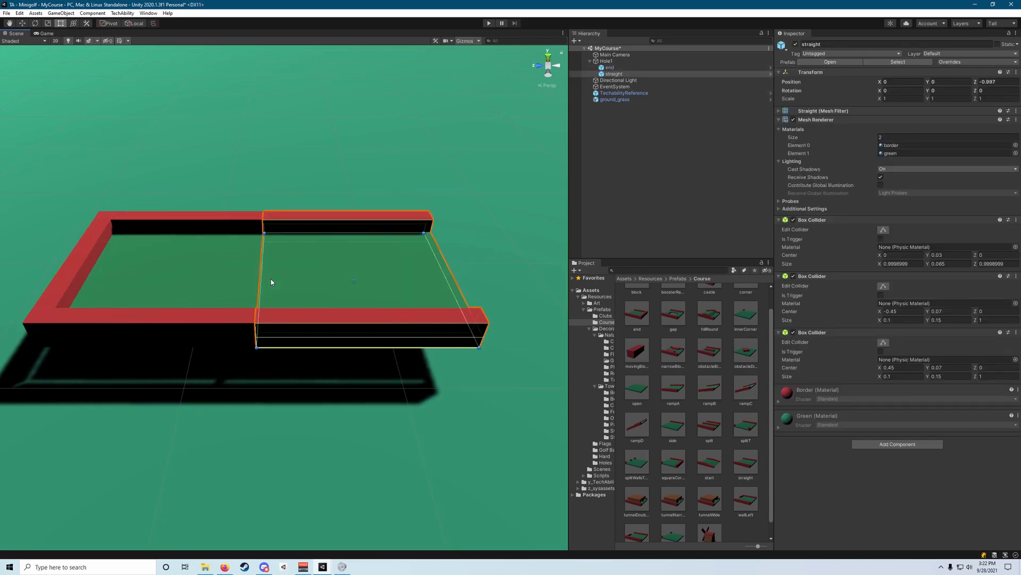
Duplicate the straight piece and slide the copy along Z to -1.994, flush with the first straight piece.
{"action": "right_click_drag", "start_coordinate": [271, 281], "coordinate": [277, 181]}
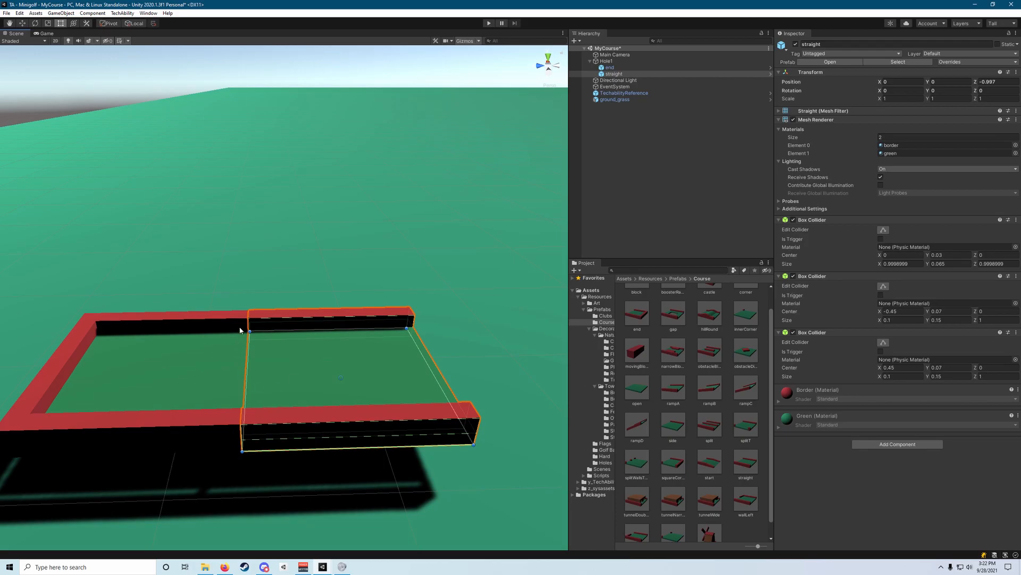
{"action": "left_click", "coordinate": [609, 74]}
{"action": "key", "text": "w"}
{"action": "key", "text": "f"}
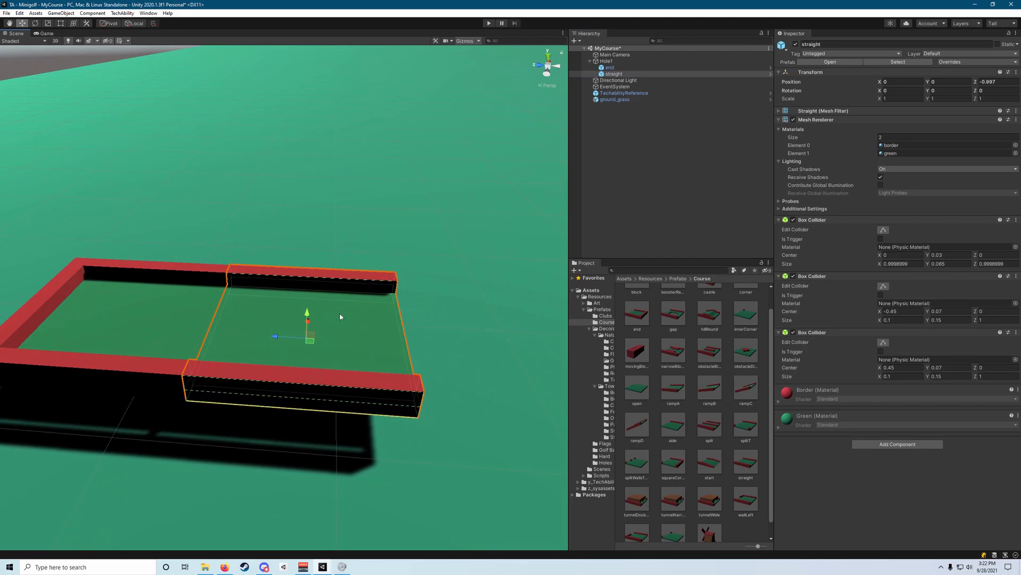
{"action": "key", "text": "ctrl+d"}
{"action": "key", "text": "f"}
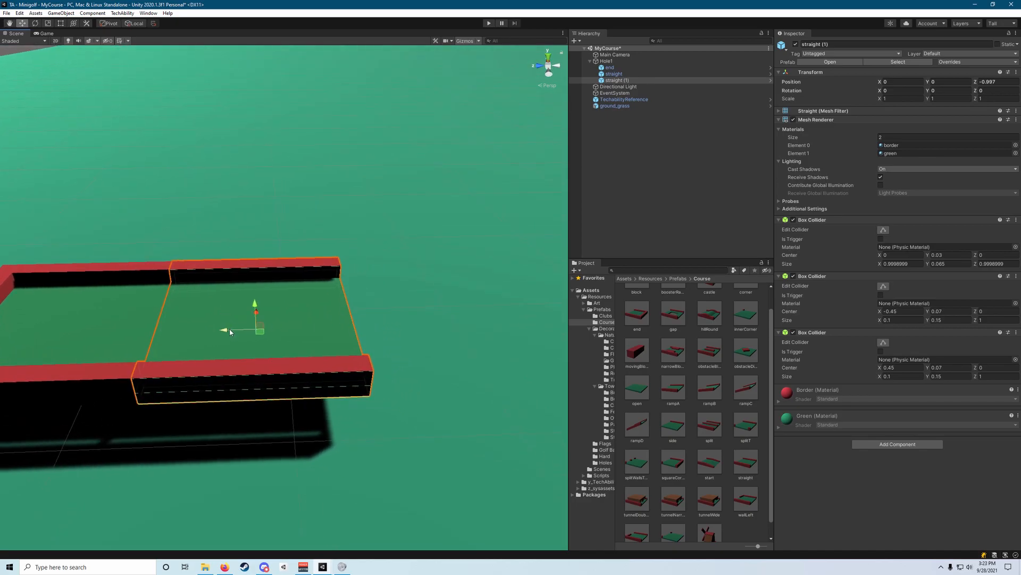
{"action": "left_click_drag", "start_coordinate": [228, 332], "coordinate": [393, 330], "text": "ctrl"}
{"action": "key", "text": "f"}
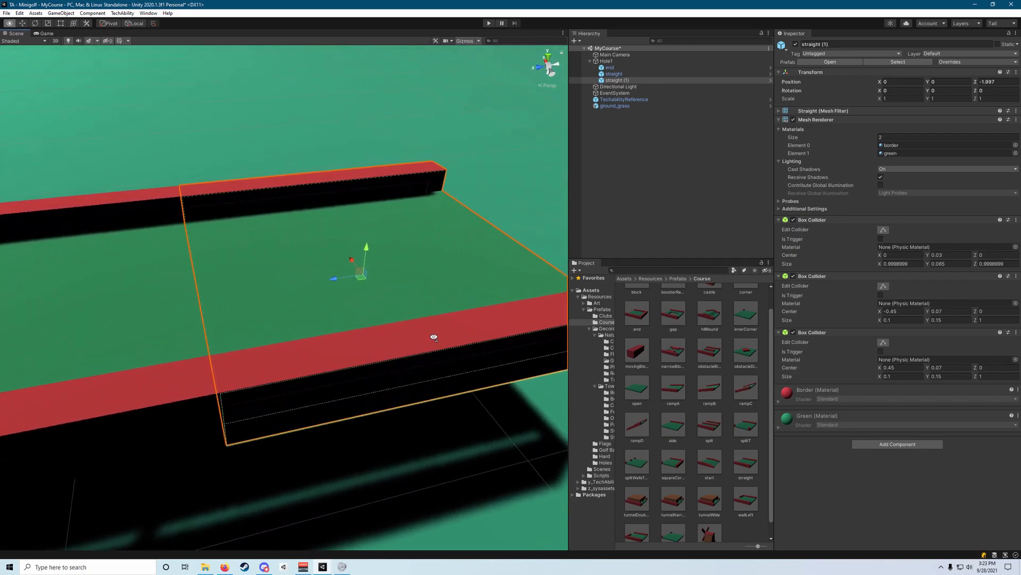
{"action": "left_click_drag", "start_coordinate": [348, 283], "coordinate": [346, 285]}
{"action": "right_click_drag", "start_coordinate": [346, 285], "coordinate": [315, 292]}
{"action": "scroll", "coordinate": [315, 292], "scroll_direction": "down", "scroll_amount": 4}
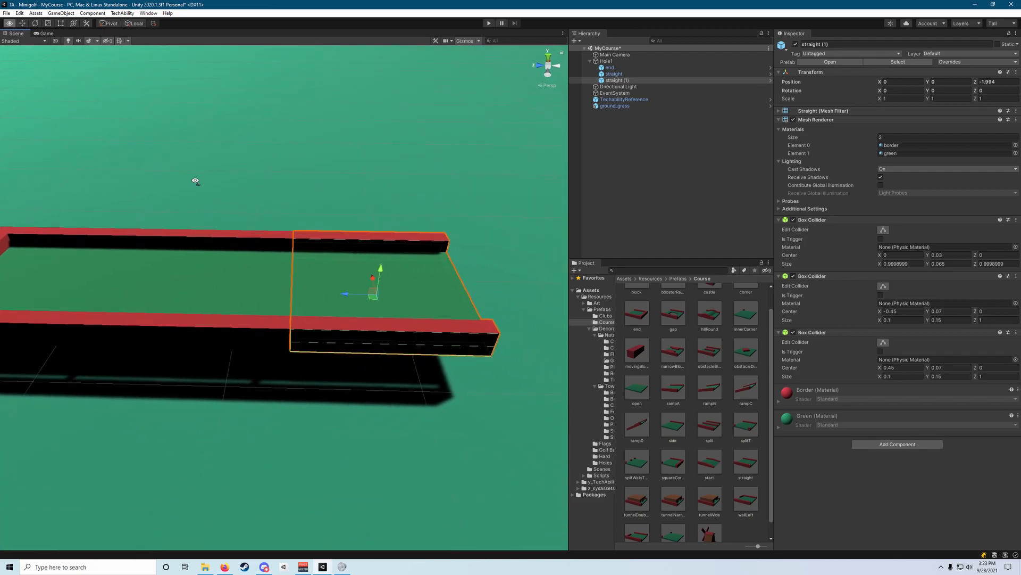
Select Hole1 and open the Holes folder within the Prefabs assets.
{"action": "left_click", "coordinate": [305, 392]}
{"action": "right_click_drag", "start_coordinate": [304, 392], "coordinate": [302, 390]}
{"action": "key", "text": "w"}
{"action": "key", "text": "s"}
{"action": "key", "text": "d"}
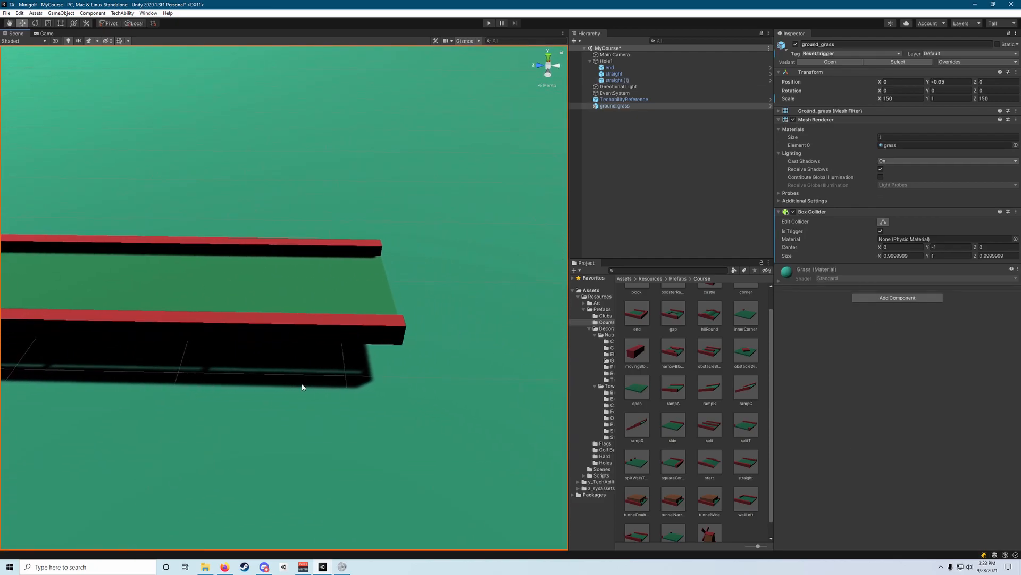
{"action": "left_click", "coordinate": [606, 62]}
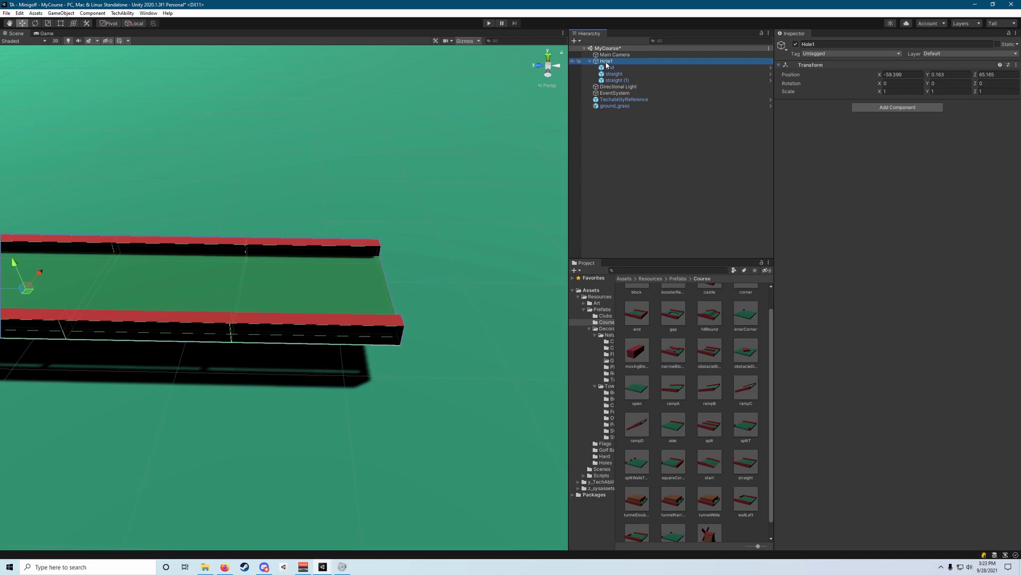
{"action": "left_click", "coordinate": [678, 278]}
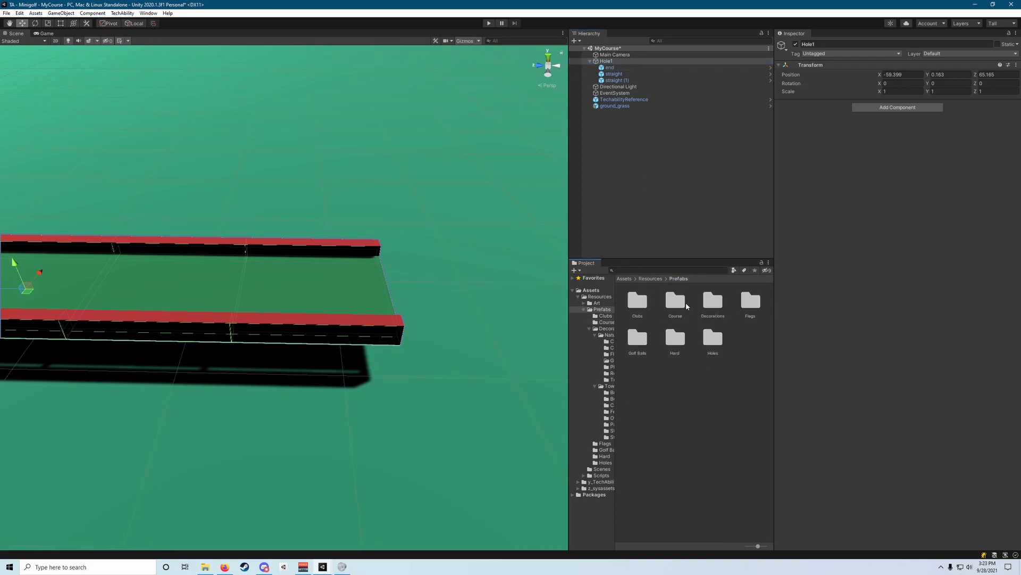
{"action": "double_click", "coordinate": [712, 344]}
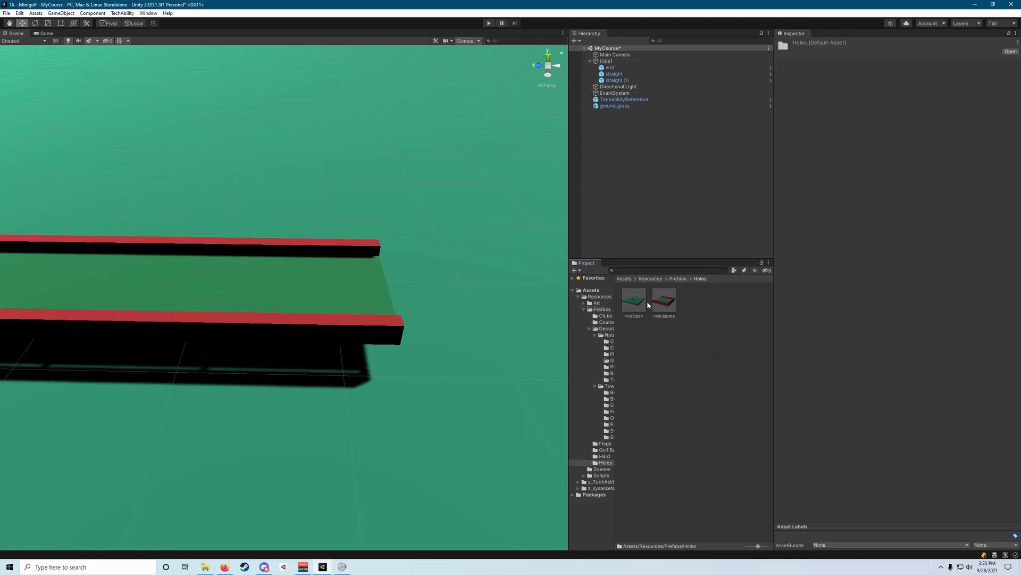
Compare the previews of the holeOpen and holeSquare prefabs.
{"action": "left_click", "coordinate": [633, 307]}
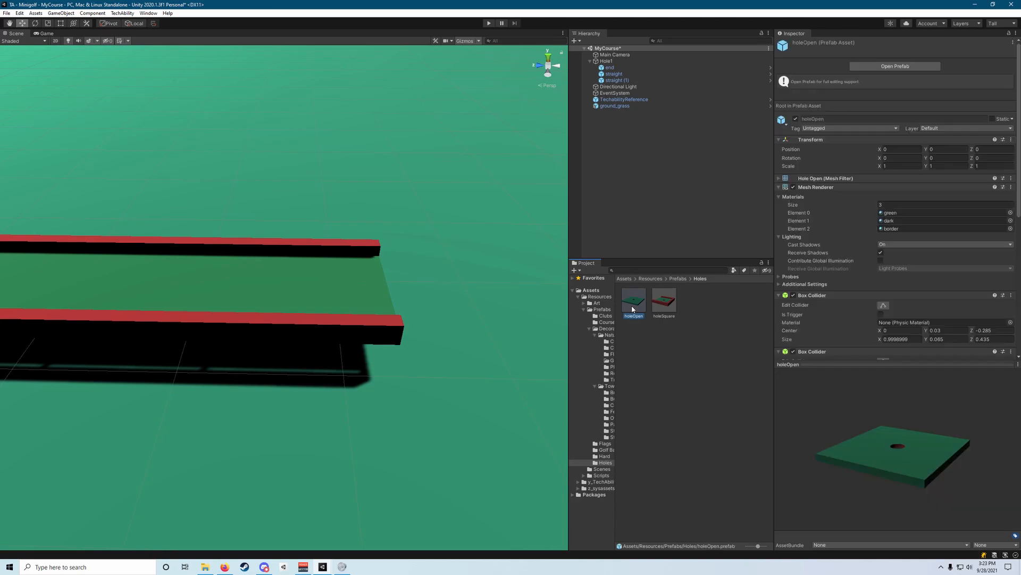
{"action": "key", "text": "Right"}
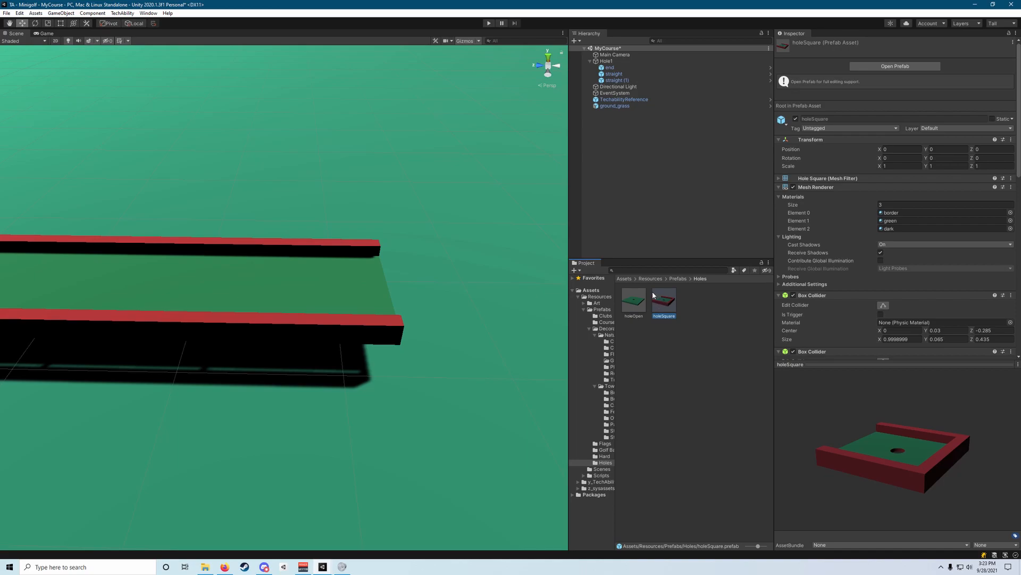
{"action": "left_click", "coordinate": [635, 302]}
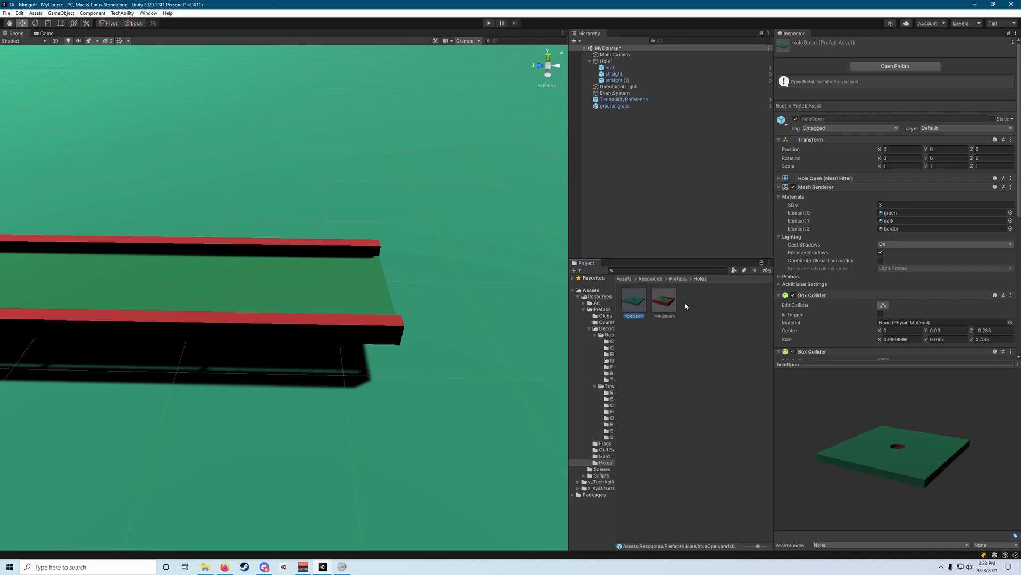
{"action": "key", "text": "Right"}
{"action": "left_click", "coordinate": [631, 302]}
Add the holeSquare prefab to the scene as a child of Hole1.
{"action": "left_click_drag", "start_coordinate": [665, 301], "coordinate": [609, 63]}
{"action": "right_click_drag", "start_coordinate": [373, 157], "coordinate": [359, 231]}
{"action": "key", "text": "a"}
{"action": "key", "text": "d"}
{"action": "key", "text": "s"}
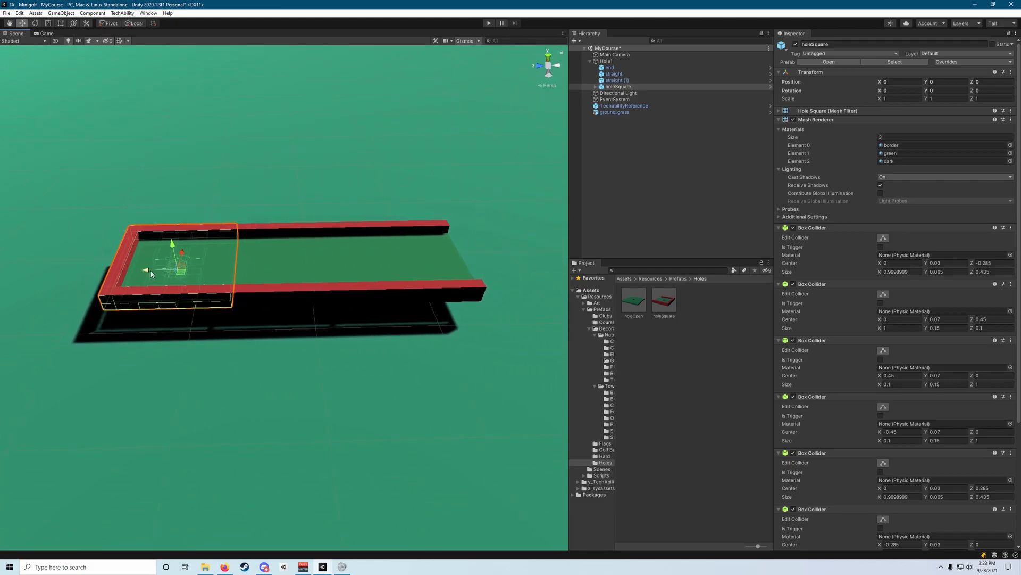
Slide the holeSquare piece along Z to about -3, past the open end of the second straight piece.
{"action": "left_click_drag", "start_coordinate": [151, 271], "coordinate": [483, 266]}
{"action": "right_click_drag", "start_coordinate": [483, 266], "coordinate": [481, 241]}
{"action": "key", "text": "w"}
{"action": "key", "text": "d"}
{"action": "middle_click_drag", "start_coordinate": [501, 286], "coordinate": [436, 242]}
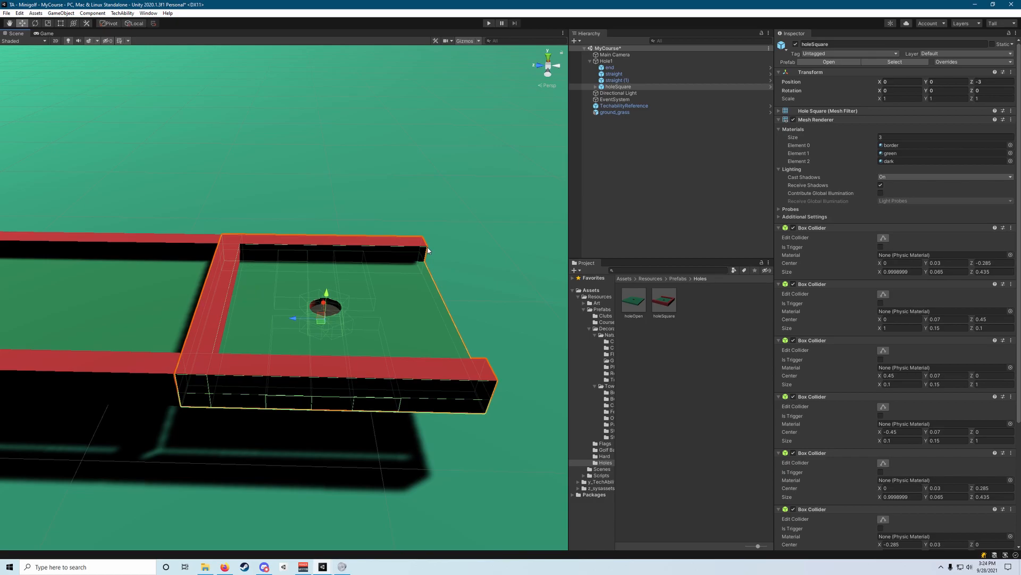
Rotate the holeSquare piece to 180 degrees about Y so its open side faces the straight piece.
{"action": "key", "text": "e"}
{"action": "right_click_drag", "start_coordinate": [433, 261], "coordinate": [338, 269]}
{"action": "right_click_drag", "start_coordinate": [215, 266], "coordinate": [447, 278]}
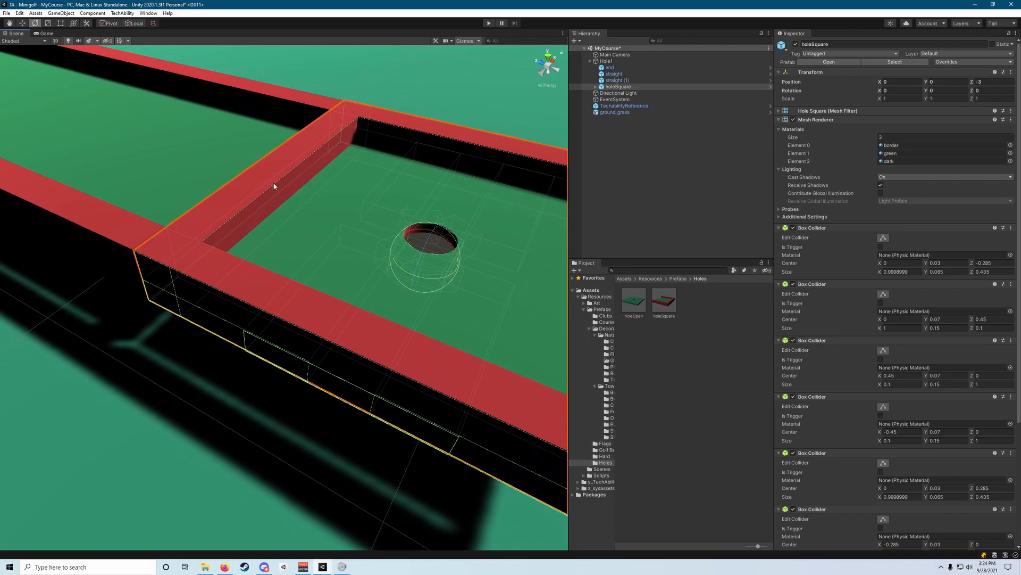
{"action": "right_click_drag", "start_coordinate": [370, 200], "coordinate": [468, 206]}
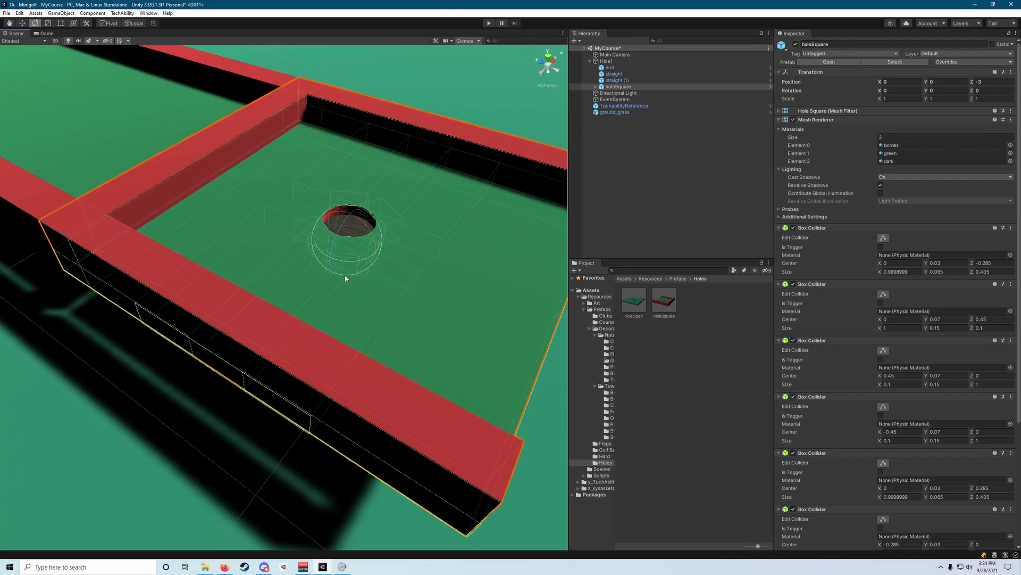
{"action": "scroll", "coordinate": [398, 263], "scroll_direction": "down", "scroll_amount": 4}
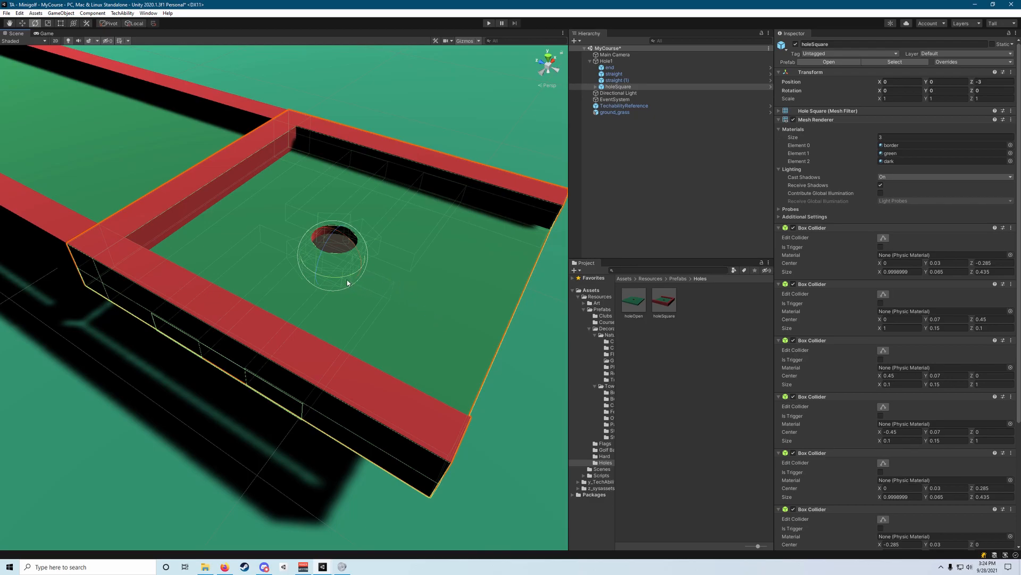
{"action": "left_click_drag", "start_coordinate": [345, 281], "coordinate": [264, 280]}
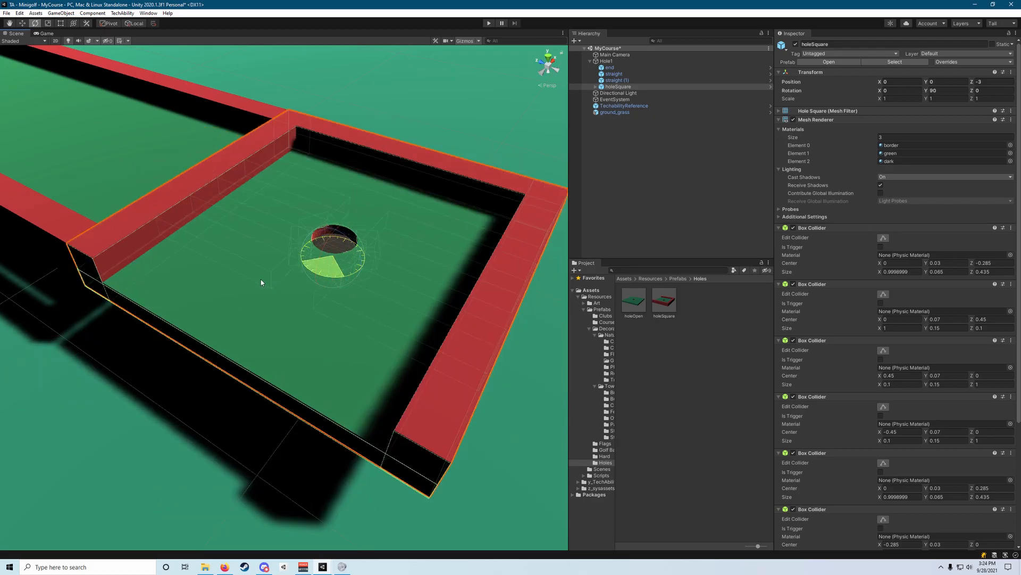
{"action": "left_click_drag", "start_coordinate": [261, 282], "coordinate": [190, 348]}
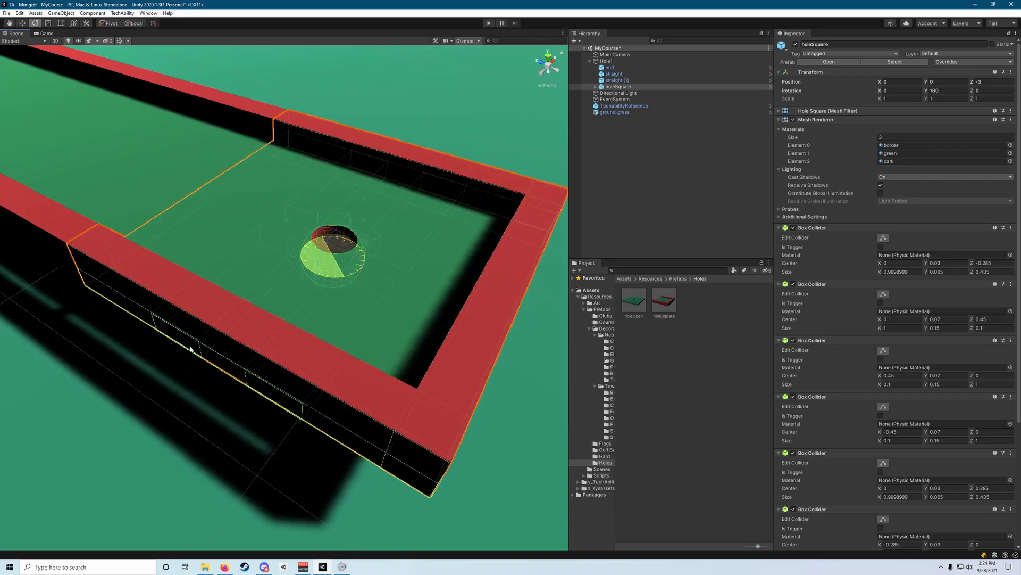
{"action": "left_click_drag", "start_coordinate": [190, 348], "coordinate": [190, 348]}
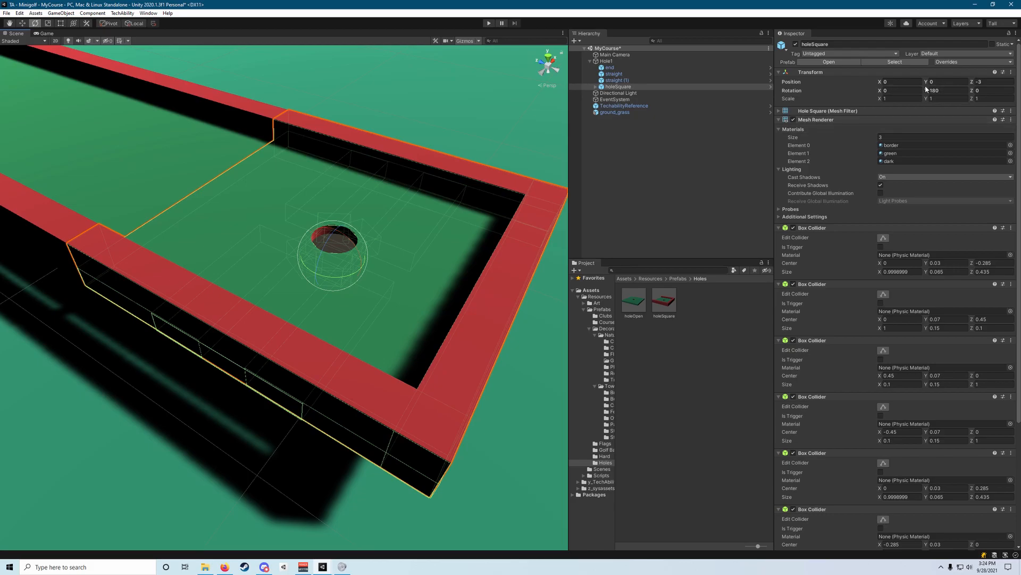
Fine-tune the holeSquare piece's Z position to about -2.992, closing the seam with the straight piece.
{"action": "right_click_drag", "start_coordinate": [439, 154], "coordinate": [505, 133]}
{"action": "key", "text": "a"}
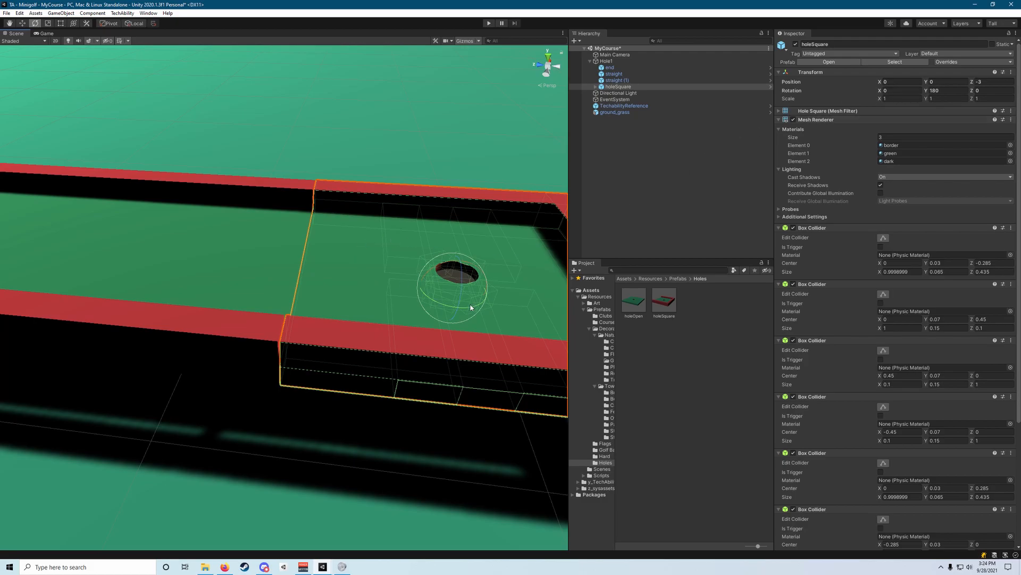
{"action": "mouse_move", "coordinate": [431, 295]}
{"action": "left_mouse_down"}
{"action": "mouse_move", "coordinate": [463, 314]}
{"action": "mouse_move", "coordinate": [434, 302]}
{"action": "mouse_move", "coordinate": [370, 306]}
{"action": "mouse_move", "coordinate": [439, 306]}
{"action": "mouse_move", "coordinate": [424, 315]}
{"action": "mouse_move", "coordinate": [401, 301]}
{"action": "mouse_move", "coordinate": [416, 304]}
{"action": "left_mouse_up"}
{"action": "scroll", "coordinate": [416, 303], "scroll_direction": "down", "scroll_amount": 2}
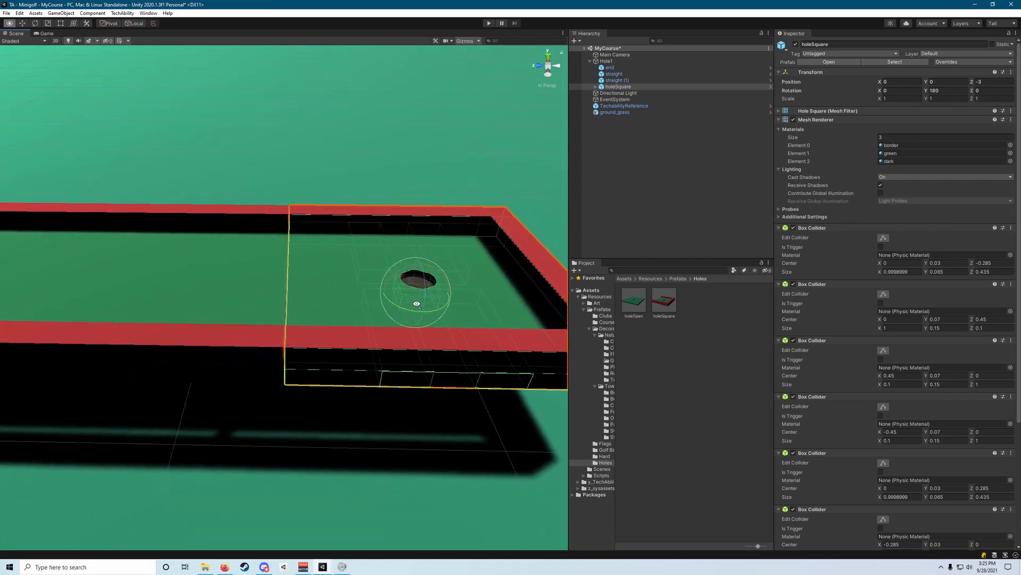
{"action": "scroll", "coordinate": [412, 298], "scroll_direction": "up", "scroll_amount": 4}
{"action": "key", "text": "w"}
{"action": "middle_click_drag", "start_coordinate": [291, 407], "coordinate": [296, 388]}
{"action": "scroll", "coordinate": [297, 389], "scroll_direction": "up", "scroll_amount": 5}
{"action": "left_click_drag", "start_coordinate": [298, 400], "coordinate": [328, 372], "text": "alt"}
{"action": "left_click_drag", "start_coordinate": [539, 225], "coordinate": [536, 226]}
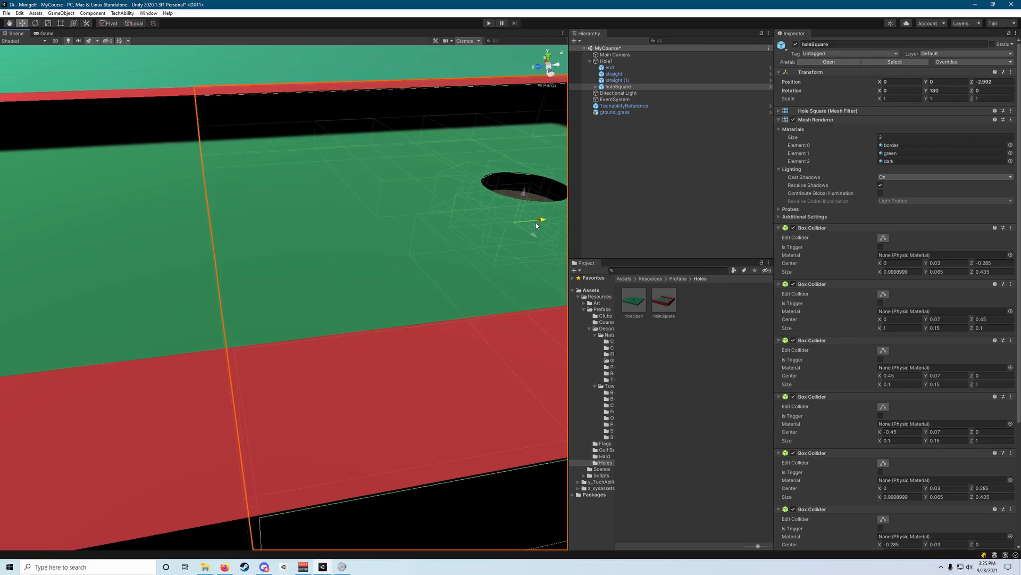
{"action": "scroll", "coordinate": [536, 226], "scroll_direction": "down", "scroll_amount": 10}
Deselect the hole piece, view the assembled course along its length, and collapse Hole1's children in the hierarchy.
{"action": "left_click", "coordinate": [106, 80]}
{"action": "left_click_drag", "start_coordinate": [106, 80], "coordinate": [329, 198], "text": "alt"}
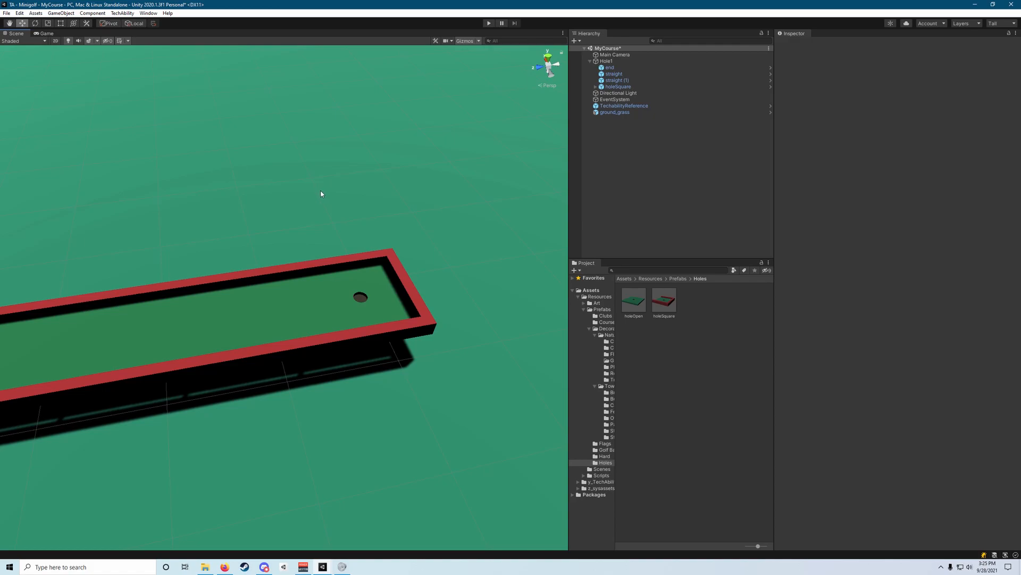
{"action": "left_click_drag", "start_coordinate": [279, 199], "coordinate": [485, 247], "text": "alt"}
{"action": "scroll", "coordinate": [485, 246], "scroll_direction": "up", "scroll_amount": 5}
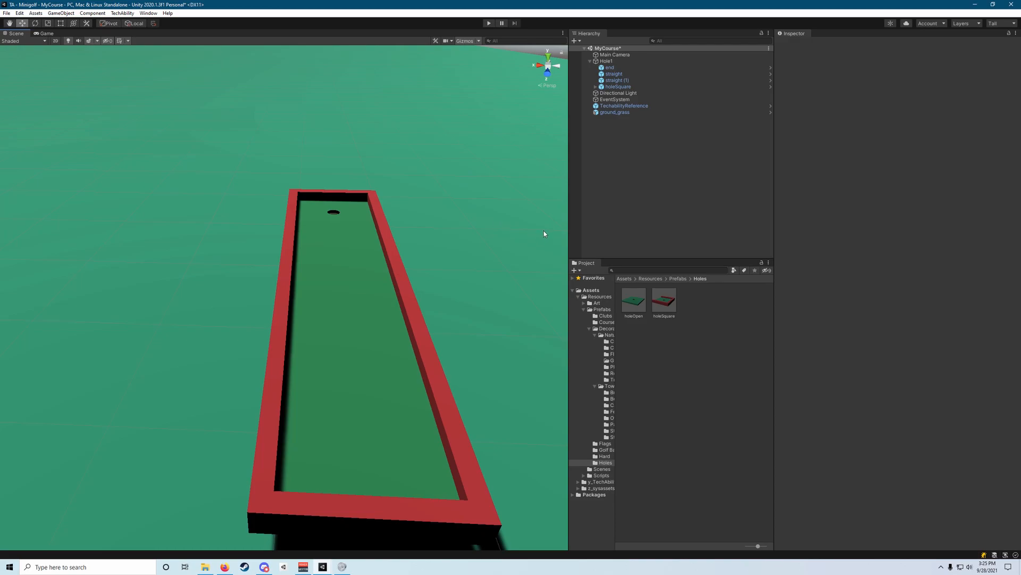
{"action": "left_click", "coordinate": [590, 62]}
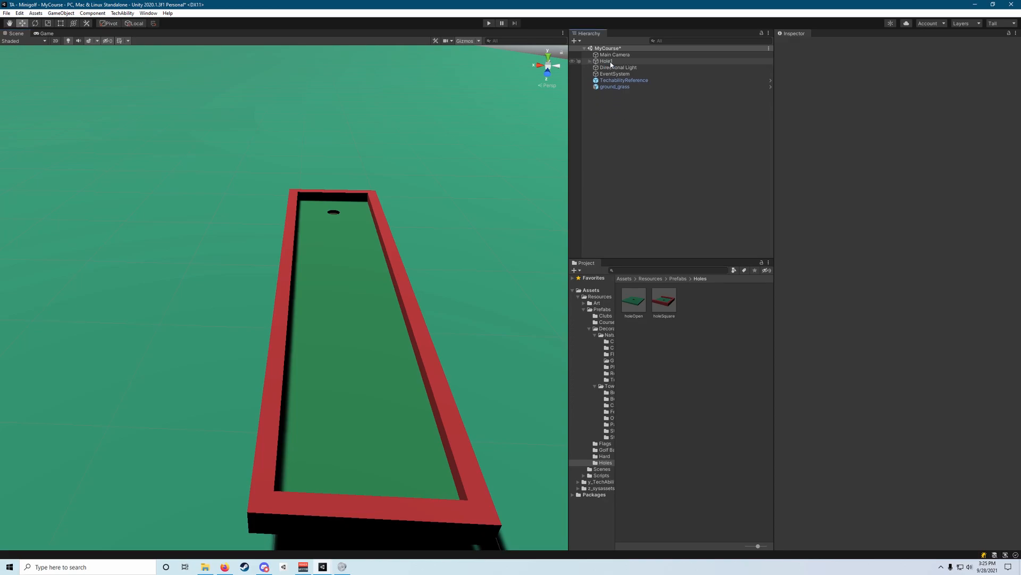
{"action": "key", "text": "d"}
{"action": "right_click_drag", "start_coordinate": [521, 123], "coordinate": [378, 140]}
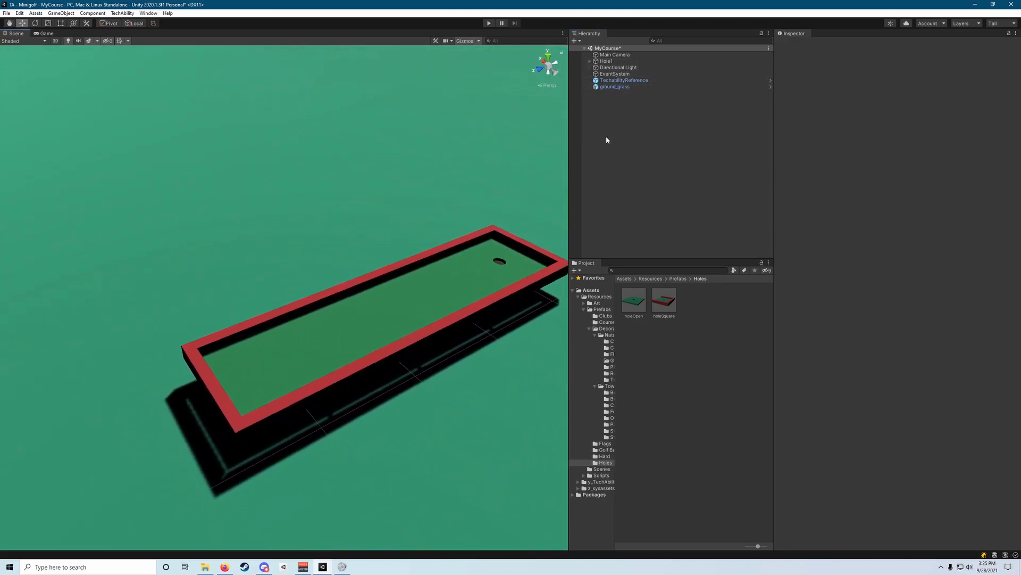
Create an empty game object at the scene's root level and name it Decorations.
{"action": "right_click", "coordinate": [621, 99]}
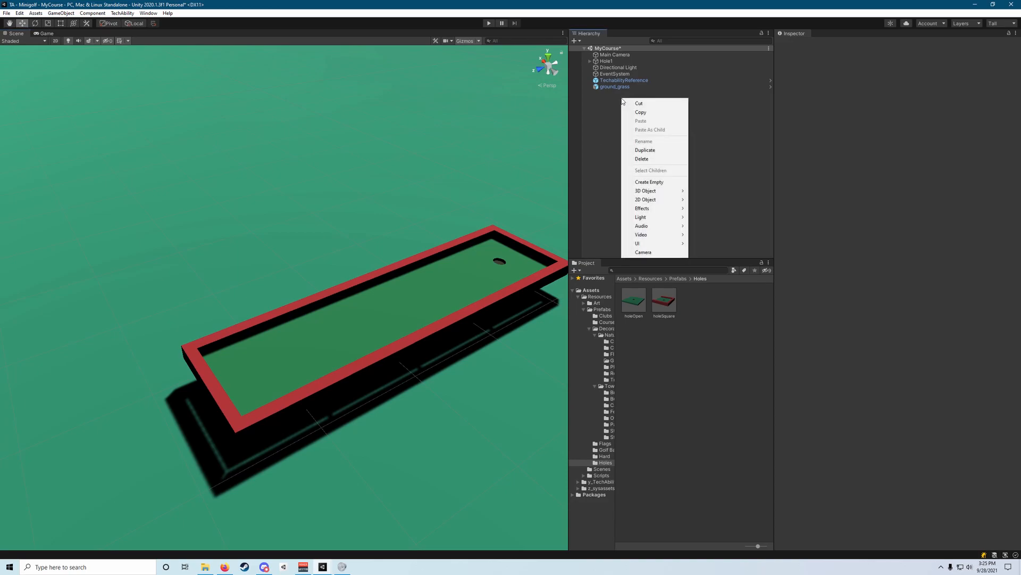
{"action": "left_click", "coordinate": [659, 182]}
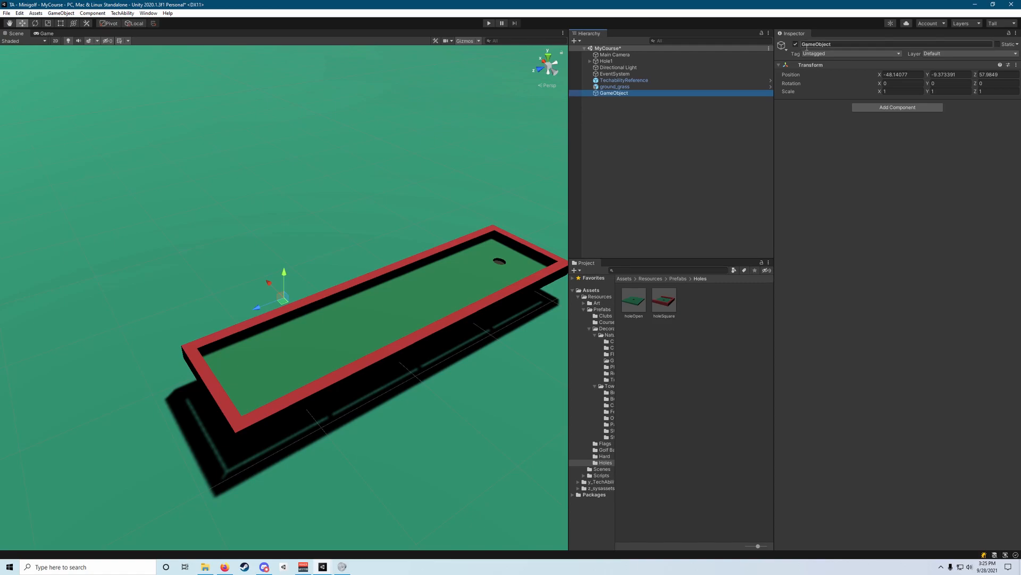
{"action": "left_click", "coordinate": [846, 45]}
{"action": "key", "text": "BackSpace"}
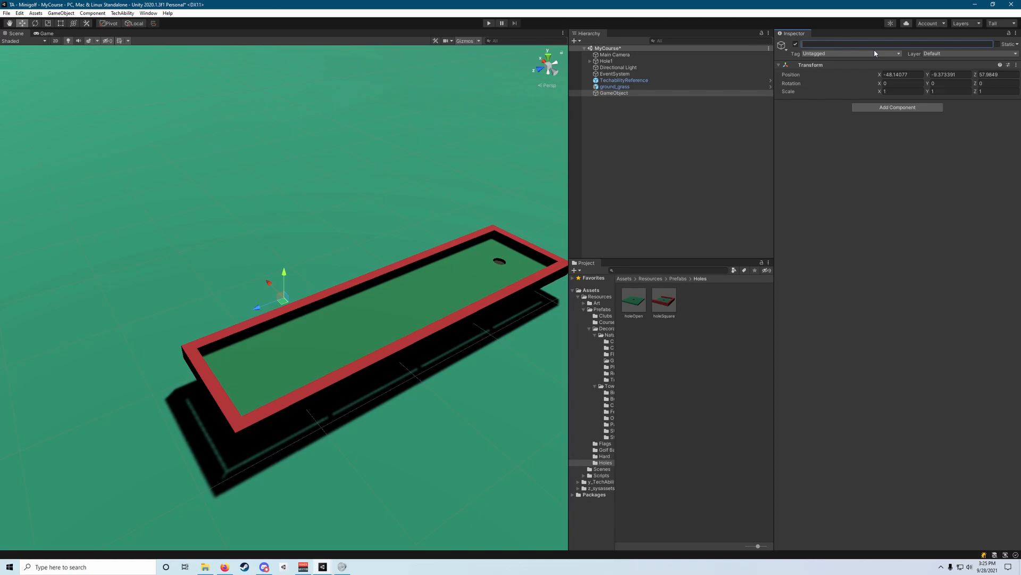
{"action": "type", "text": "Decorations"}
{"action": "key", "text": "Return"}
Widen the project browser and its folder tree so the full folder names fit.
{"action": "right_click_drag", "start_coordinate": [432, 259], "coordinate": [517, 199]}
{"action": "key", "text": "a"}
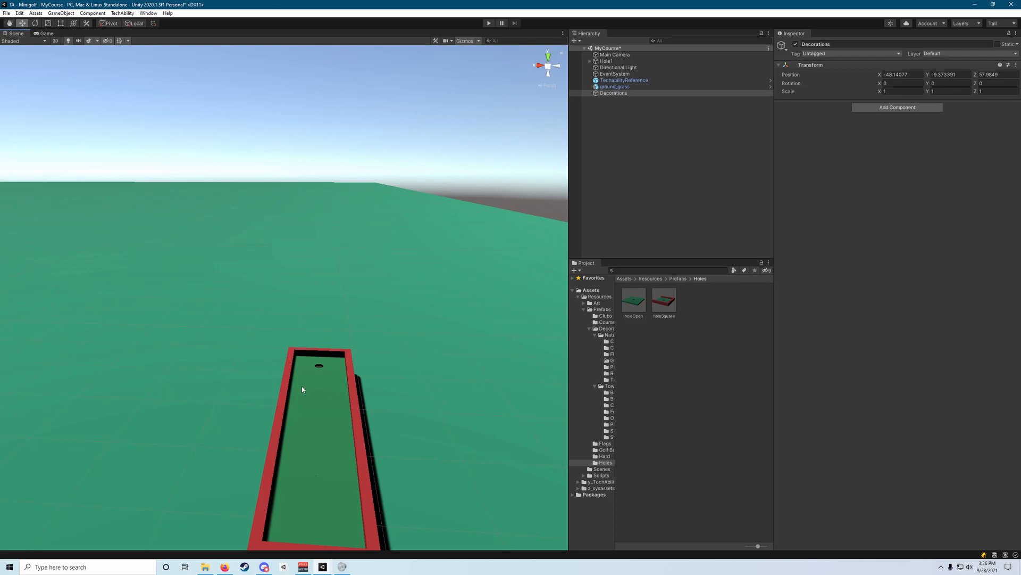
{"action": "left_click_drag", "start_coordinate": [571, 358], "coordinate": [548, 358]}
{"action": "left_click_drag", "start_coordinate": [444, 358], "coordinate": [410, 392], "text": "alt"}
{"action": "left_click_drag", "start_coordinate": [594, 367], "coordinate": [634, 367]}
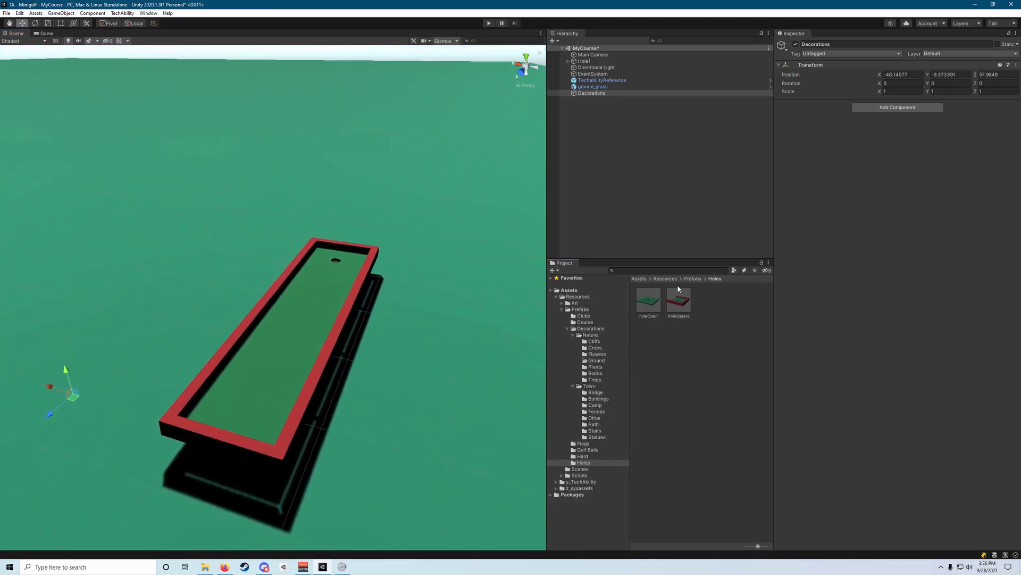
Browse the Decorations prefabs through Town and its Bridge folder, and open the Nature folder.
{"action": "left_click", "coordinate": [693, 279]}
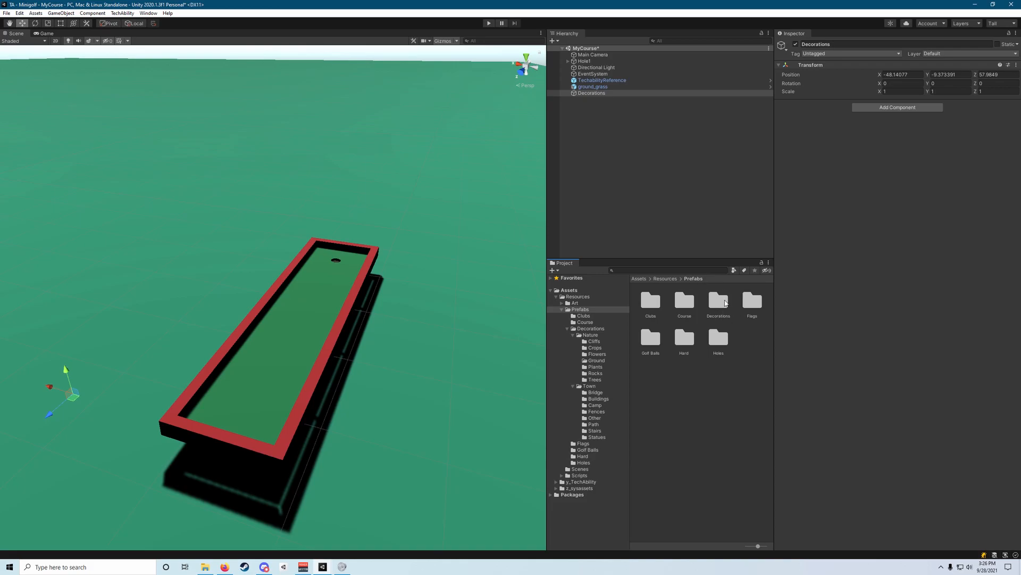
{"action": "double_click", "coordinate": [719, 299]}
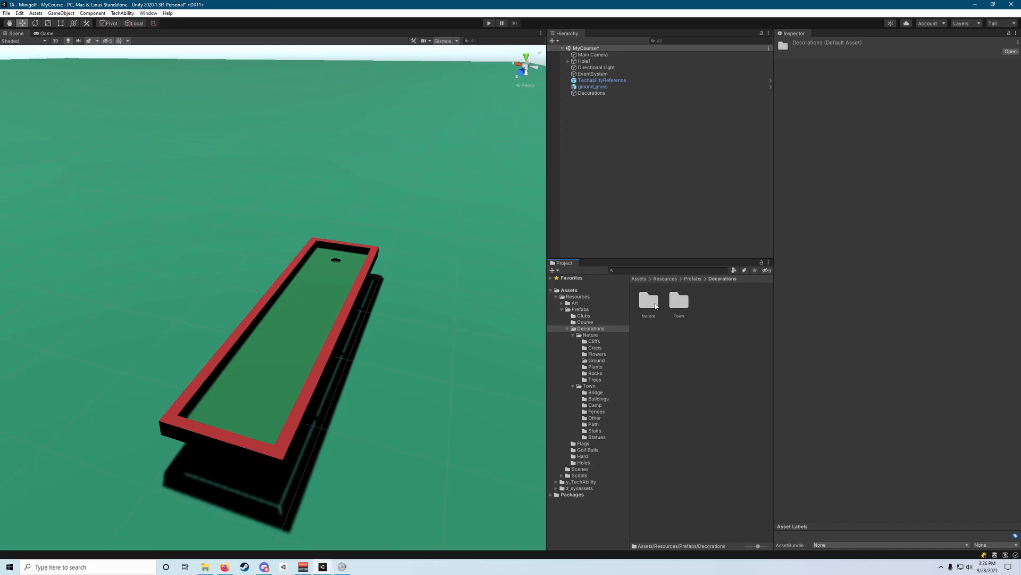
{"action": "double_click", "coordinate": [679, 303]}
{"action": "double_click", "coordinate": [653, 304]}
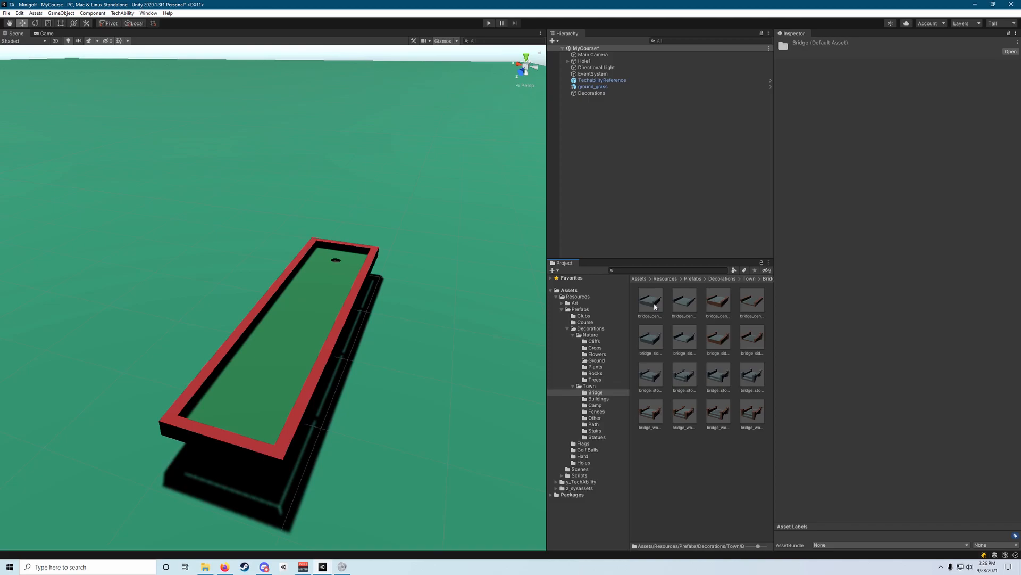
{"action": "left_click", "coordinate": [745, 278]}
{"action": "left_click", "coordinate": [722, 278]}
{"action": "double_click", "coordinate": [649, 301]}
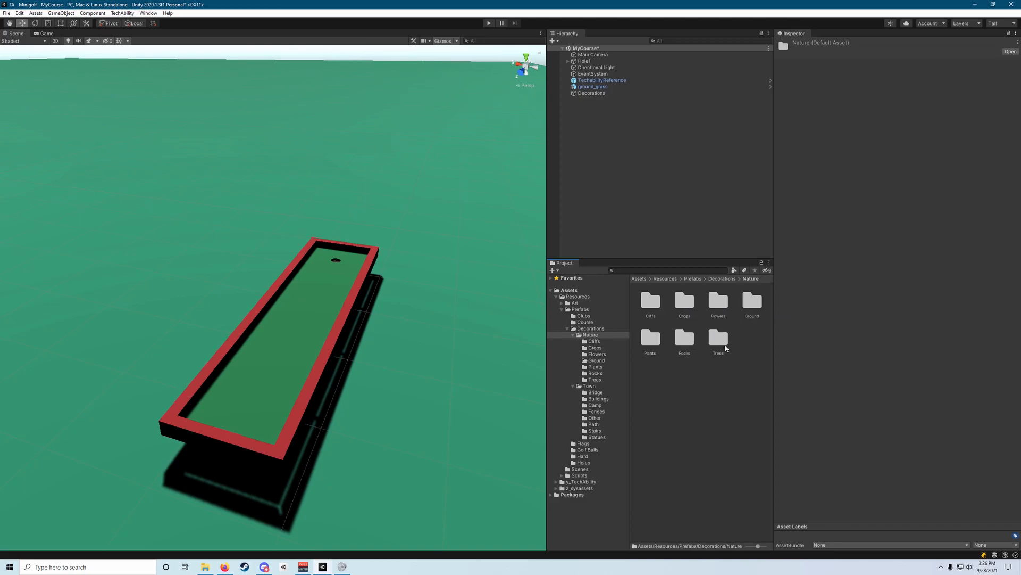
Place the tree prefab from Nature's Trees folder on the grass beside the cup end of the hole.
{"action": "double_click", "coordinate": [718, 341]}
{"action": "scroll", "coordinate": [724, 371], "scroll_direction": "down", "scroll_amount": 10}
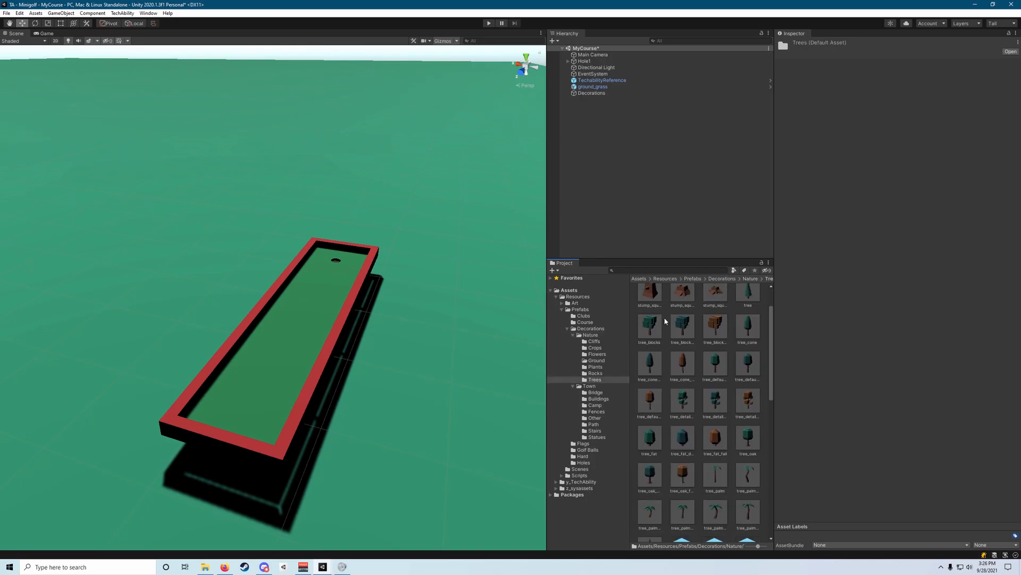
{"action": "scroll", "coordinate": [742, 473], "scroll_direction": "down", "scroll_amount": 5}
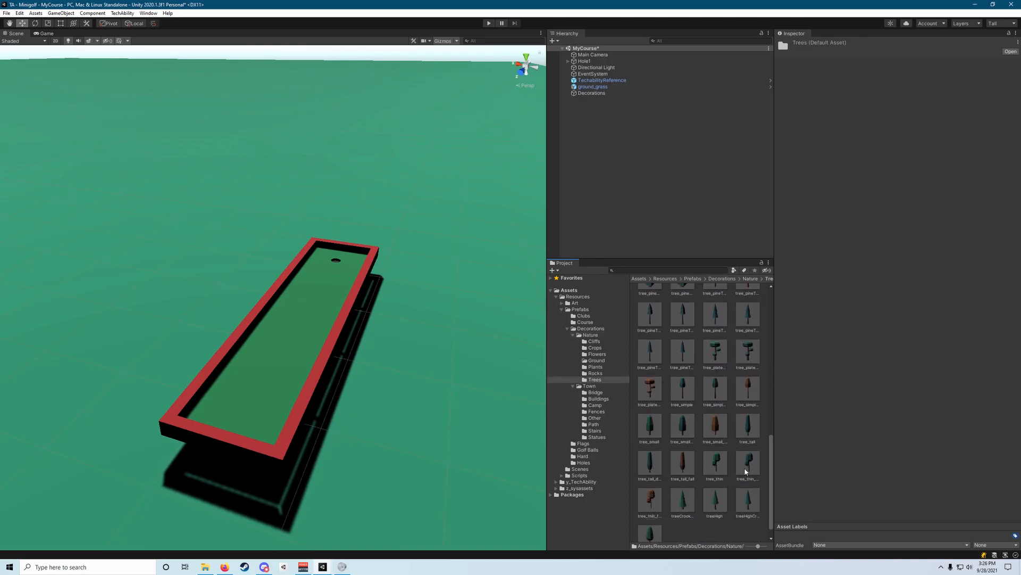
{"action": "scroll", "coordinate": [702, 369], "scroll_direction": "up", "scroll_amount": 15}
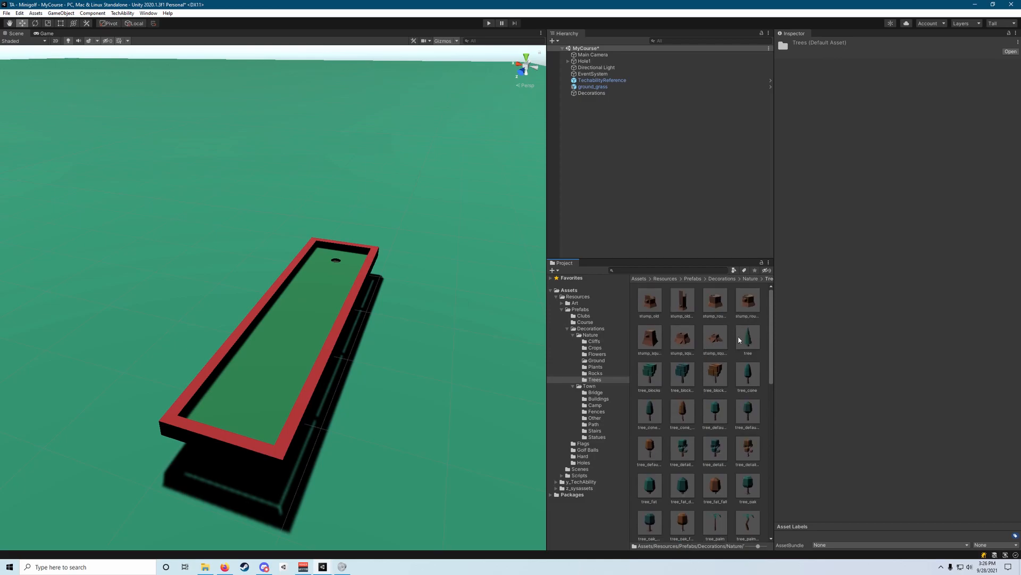
{"action": "left_click_drag", "start_coordinate": [755, 344], "coordinate": [433, 285]}
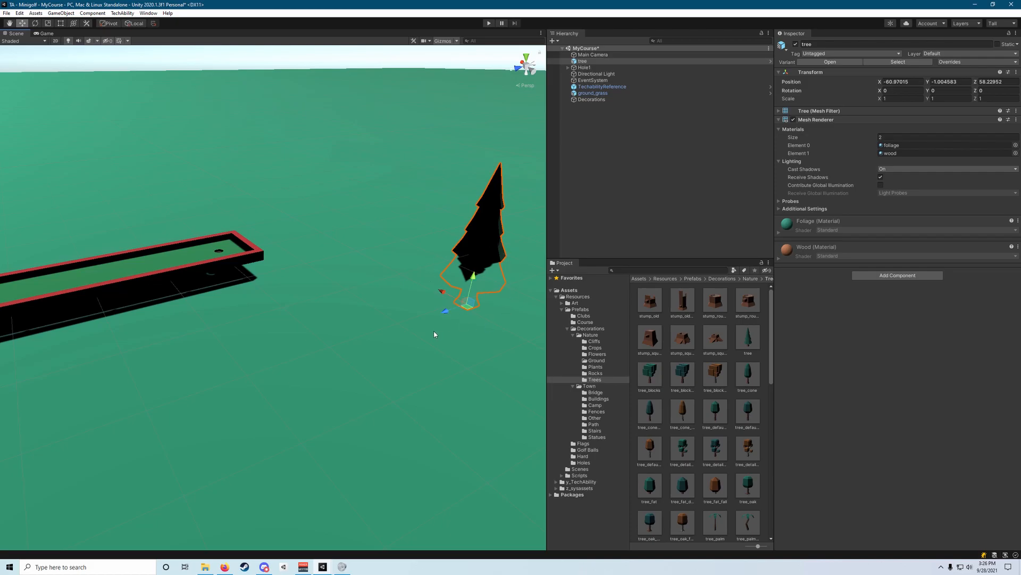
{"action": "left_click_drag", "start_coordinate": [467, 305], "coordinate": [248, 329]}
{"action": "key", "text": "a"}
{"action": "right_click_drag", "start_coordinate": [248, 329], "coordinate": [385, 342]}
{"action": "left_click_drag", "start_coordinate": [380, 337], "coordinate": [453, 324]}
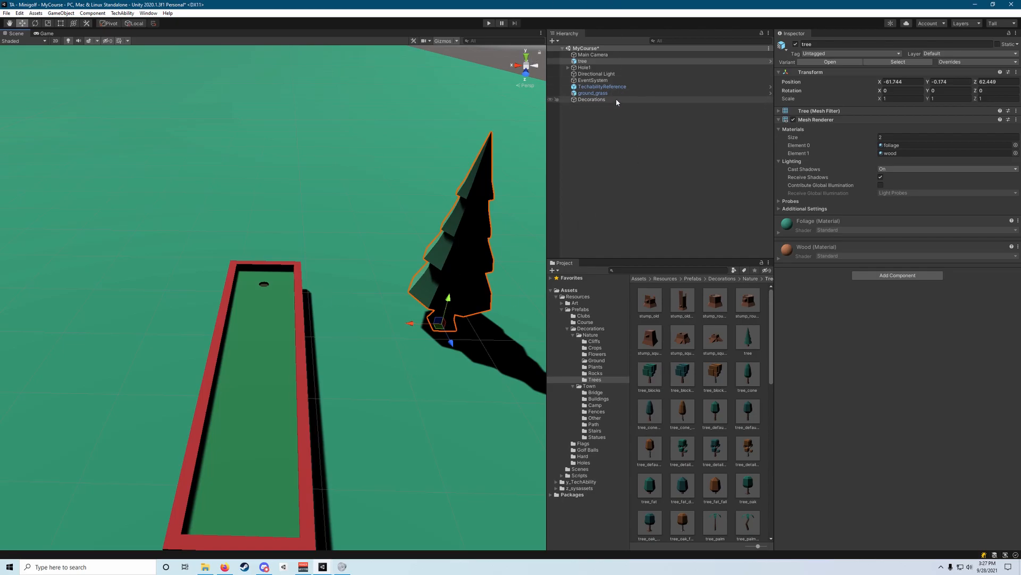
Parent the tree to the Decorations object, then clear the selection and collapse Decorations.
{"action": "left_click", "coordinate": [591, 63]}
{"action": "left_click_drag", "start_coordinate": [591, 63], "coordinate": [600, 100]}
{"action": "left_click", "coordinate": [576, 94]}
{"action": "left_click", "coordinate": [589, 99]}
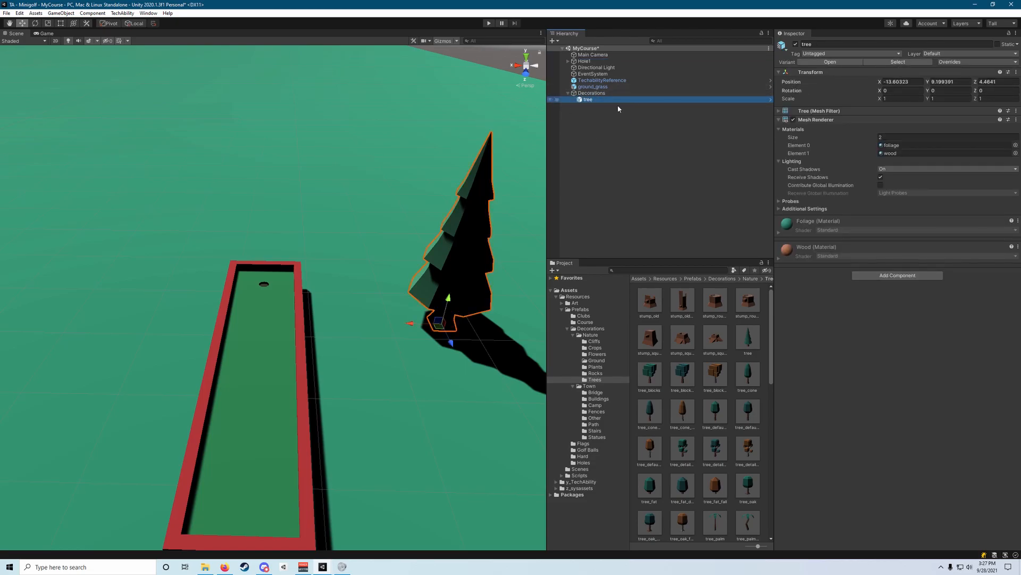
{"action": "left_click", "coordinate": [568, 94]}
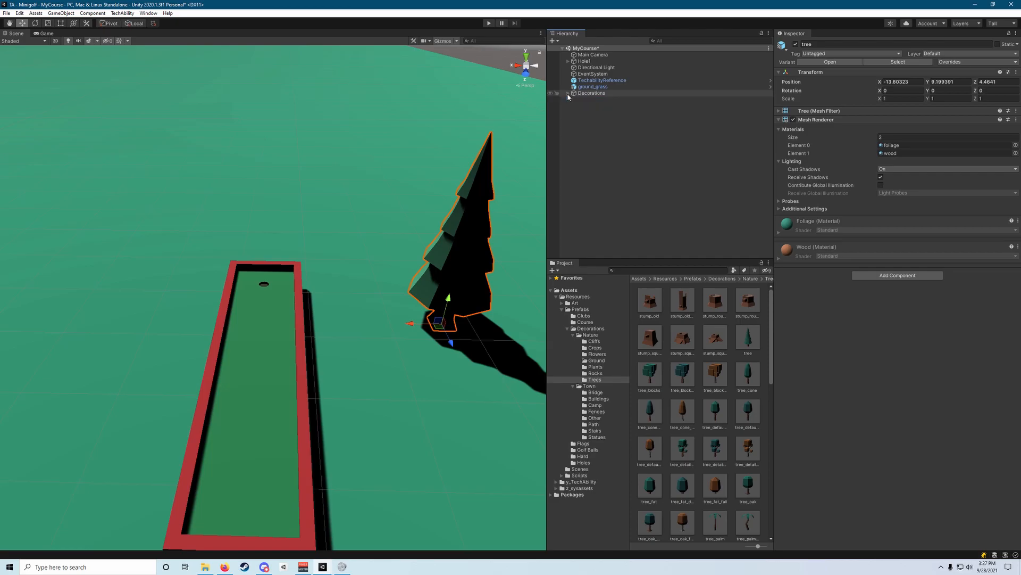
{"action": "left_click", "coordinate": [579, 123]}
{"action": "left_click", "coordinate": [568, 93]}
{"action": "left_click", "coordinate": [569, 94]}
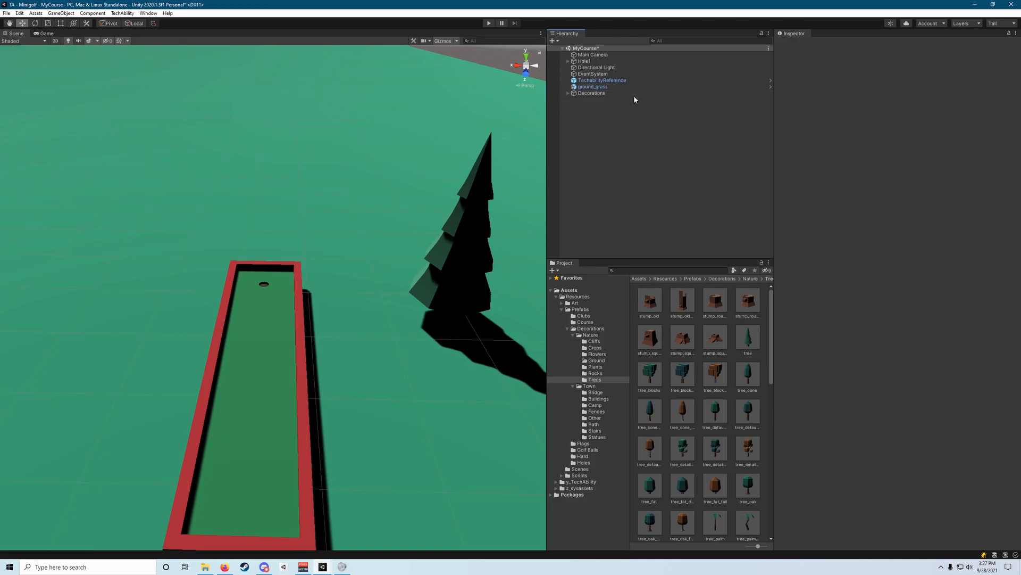
Add the tree_blocks_dark and stump_squareDetailedWide prefabs to the grass near the tree.
{"action": "left_click_drag", "start_coordinate": [413, 248], "coordinate": [356, 258], "text": "alt"}
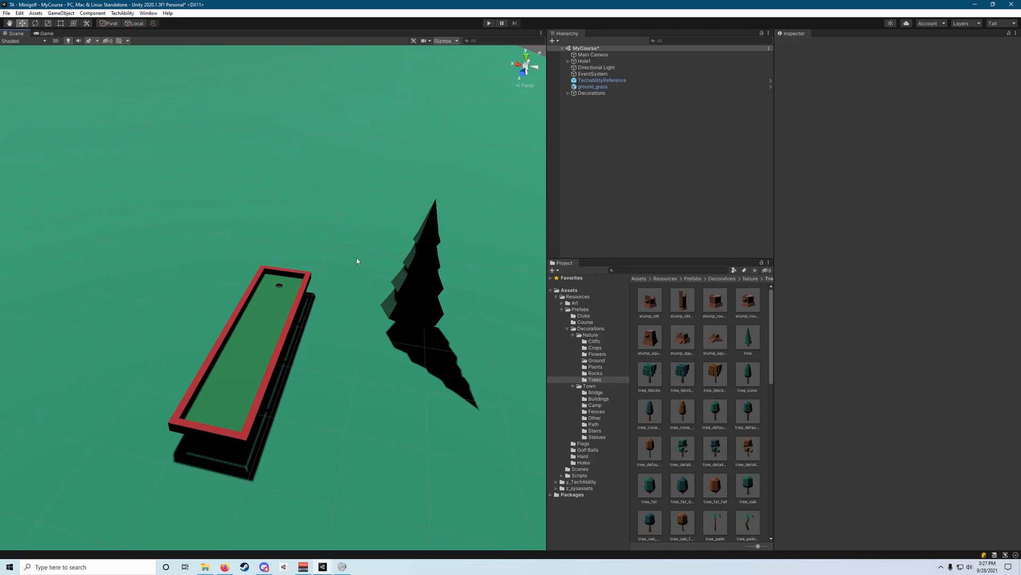
{"action": "left_click_drag", "start_coordinate": [683, 374], "coordinate": [426, 381]}
{"action": "left_click_drag", "start_coordinate": [716, 337], "coordinate": [403, 375]}
{"action": "right_click_drag", "start_coordinate": [402, 375], "coordinate": [373, 351]}
Place stone_smallF and stone_tallC from the Rocks folder on the grass between the hole and the trees.
{"action": "left_click", "coordinate": [596, 373]}
{"action": "scroll", "coordinate": [706, 382], "scroll_direction": "down", "scroll_amount": 9}
{"action": "left_click_drag", "start_coordinate": [649, 397], "coordinate": [391, 144]}
{"action": "right_click_drag", "start_coordinate": [391, 144], "coordinate": [426, 159]}
{"action": "left_click_drag", "start_coordinate": [379, 117], "coordinate": [363, 352]}
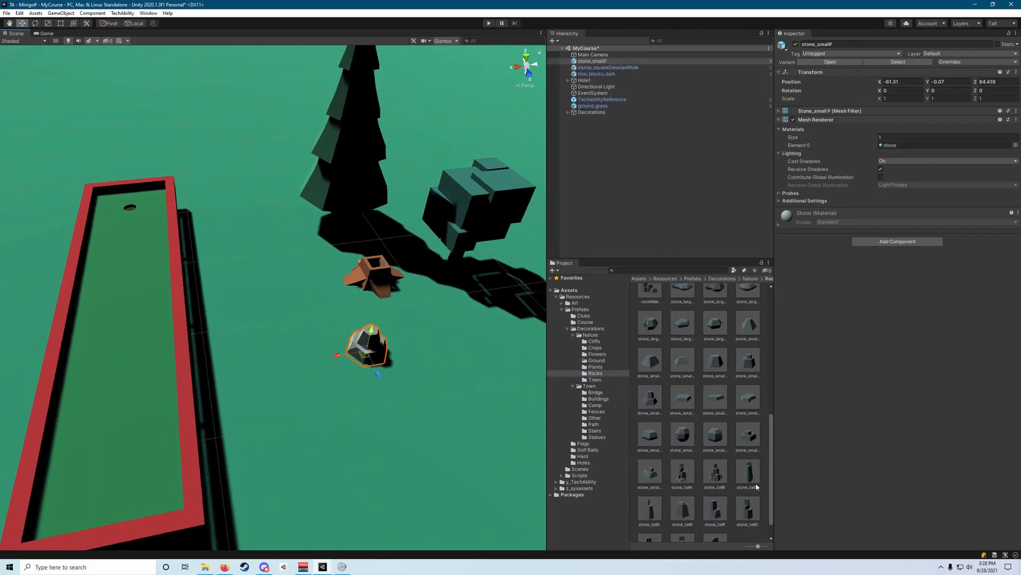
{"action": "left_click_drag", "start_coordinate": [758, 492], "coordinate": [296, 242]}
{"action": "right_click_drag", "start_coordinate": [296, 242], "coordinate": [336, 295]}
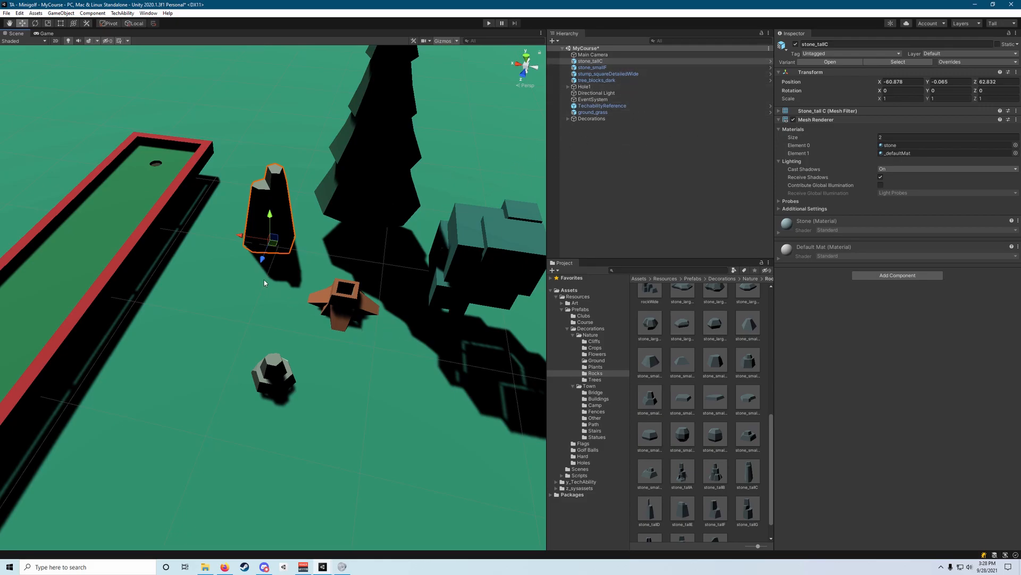
{"action": "right_click_drag", "start_coordinate": [358, 277], "coordinate": [508, 233]}
Select stone_tallC, stone_smallF, stump_squareDetailedWide and tree_blocks_dark together and parent them to Decorations.
{"action": "left_click", "coordinate": [585, 118]}
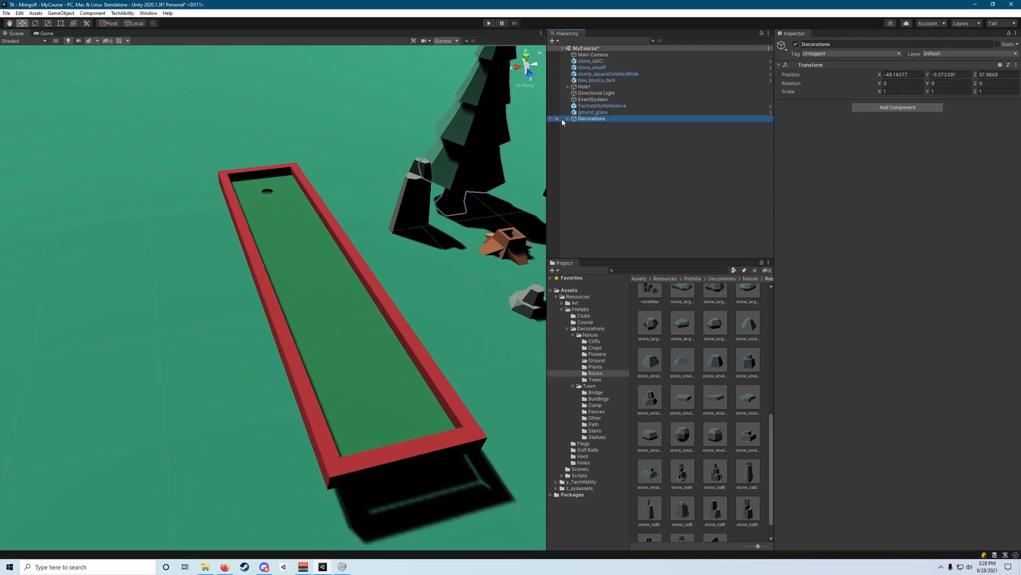
{"action": "left_click", "coordinate": [602, 62]}
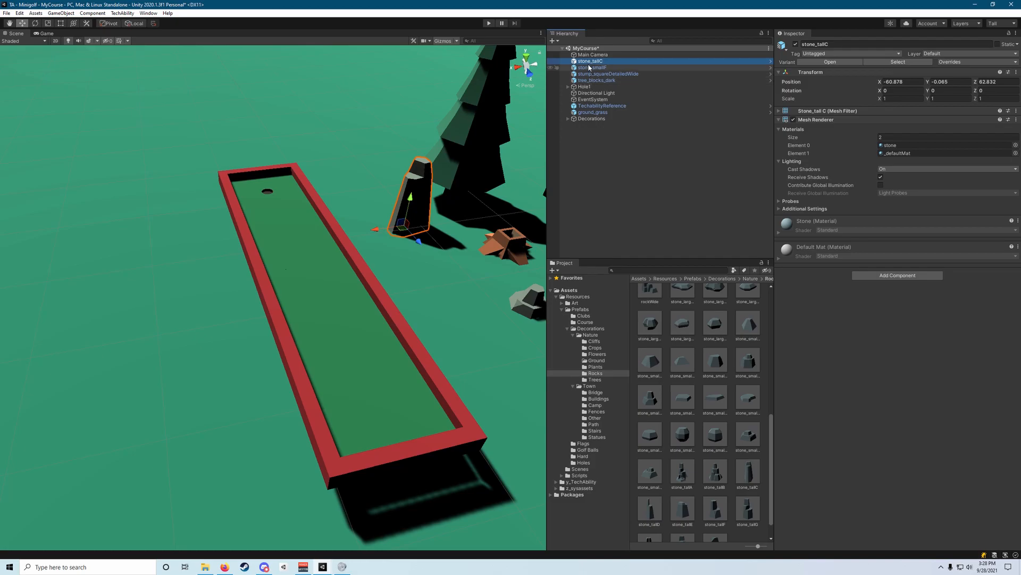
{"action": "key", "text": "F2"}
{"action": "left_click", "coordinate": [596, 81]}
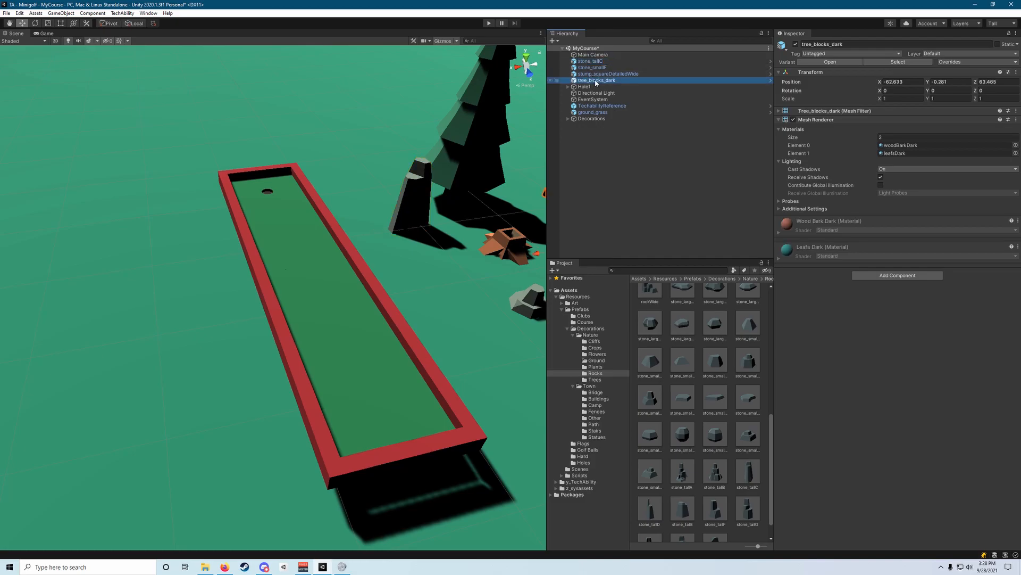
{"action": "left_click", "coordinate": [593, 62]}
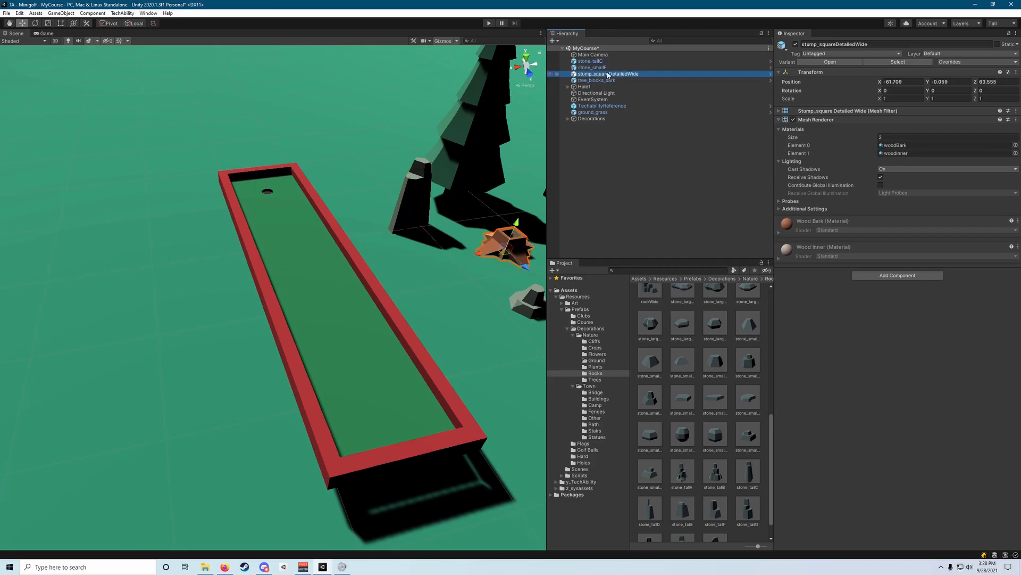
{"action": "left_click", "coordinate": [597, 80]}
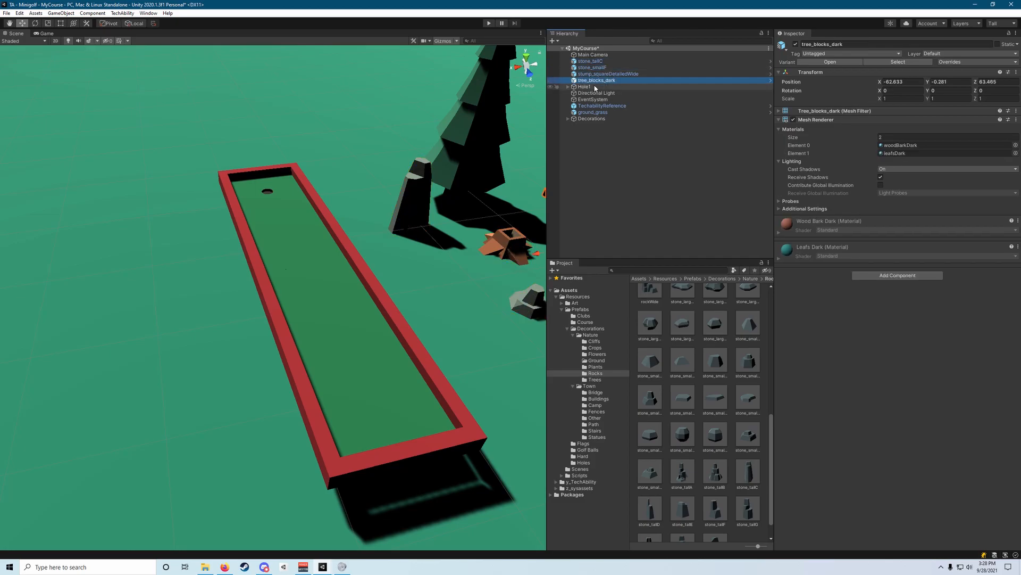
{"action": "left_click", "coordinate": [610, 62]}
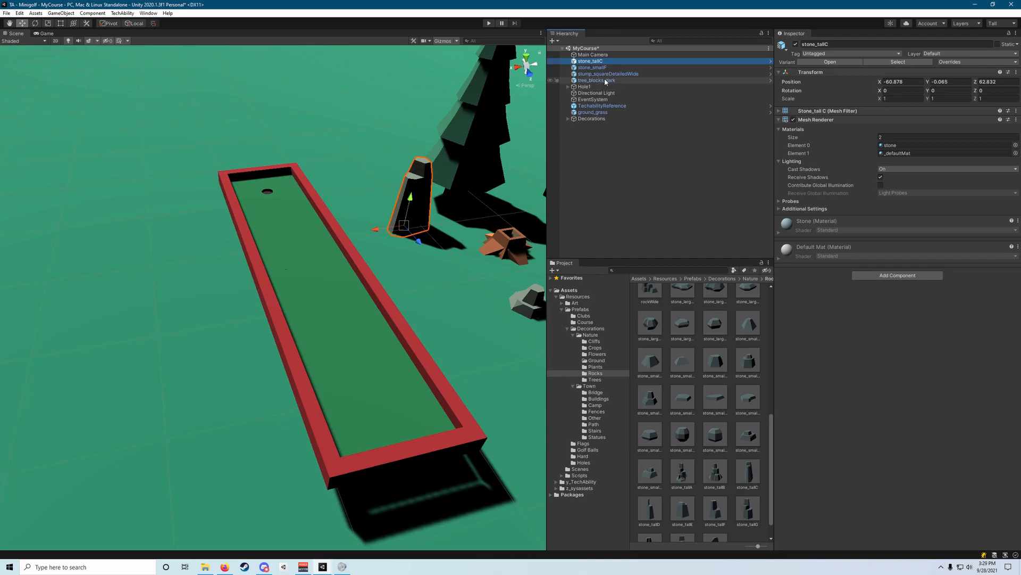
{"action": "left_click", "coordinate": [606, 81], "text": "shift"}
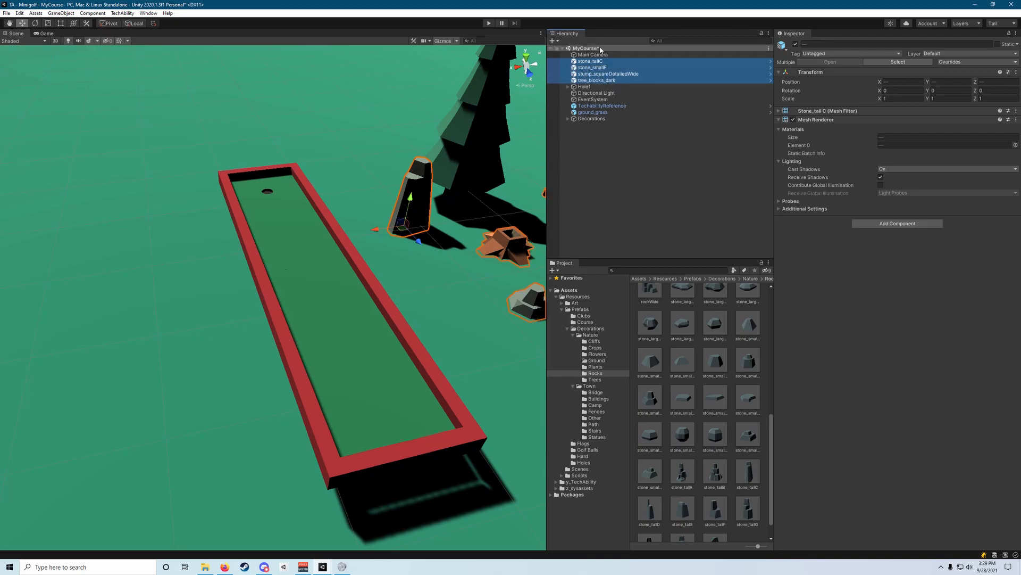
{"action": "left_click_drag", "start_coordinate": [601, 63], "coordinate": [601, 118]}
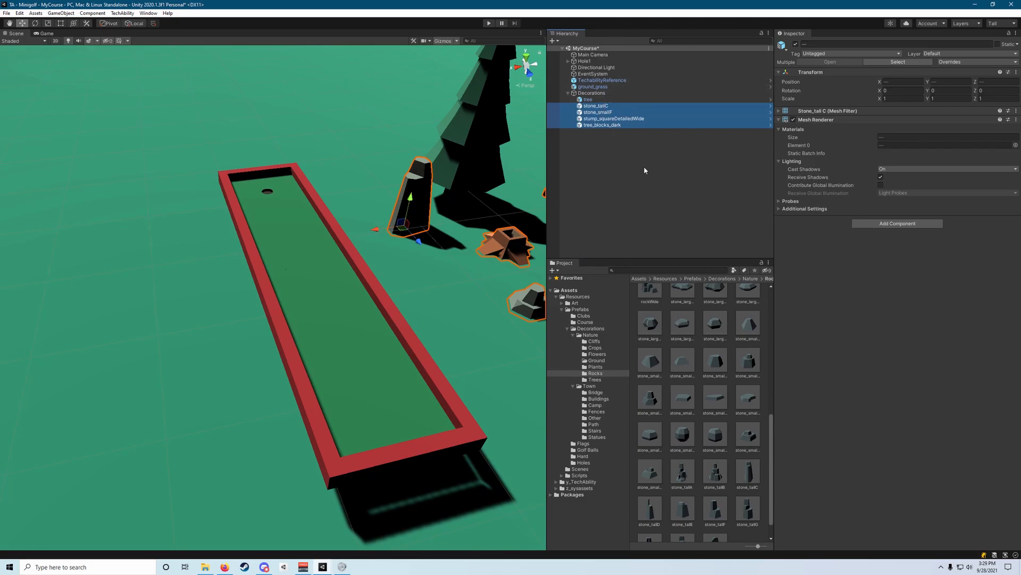
Place rock_largeB from the Rocks folder on the hole's undecorated side, scale it to about 1.58 and adjust its rotation.
{"action": "left_click", "coordinate": [593, 379]}
{"action": "key", "text": "Up"}
{"action": "key", "text": "Up"}
{"action": "key", "text": "Up"}
{"action": "key", "text": "Up"}
{"action": "key", "text": "Up"}
{"action": "key", "text": "Up"}
{"action": "key", "text": "Down"}
{"action": "key", "text": "Down"}
{"action": "key", "text": "Down"}
{"action": "key", "text": "Down"}
{"action": "key", "text": "Down"}
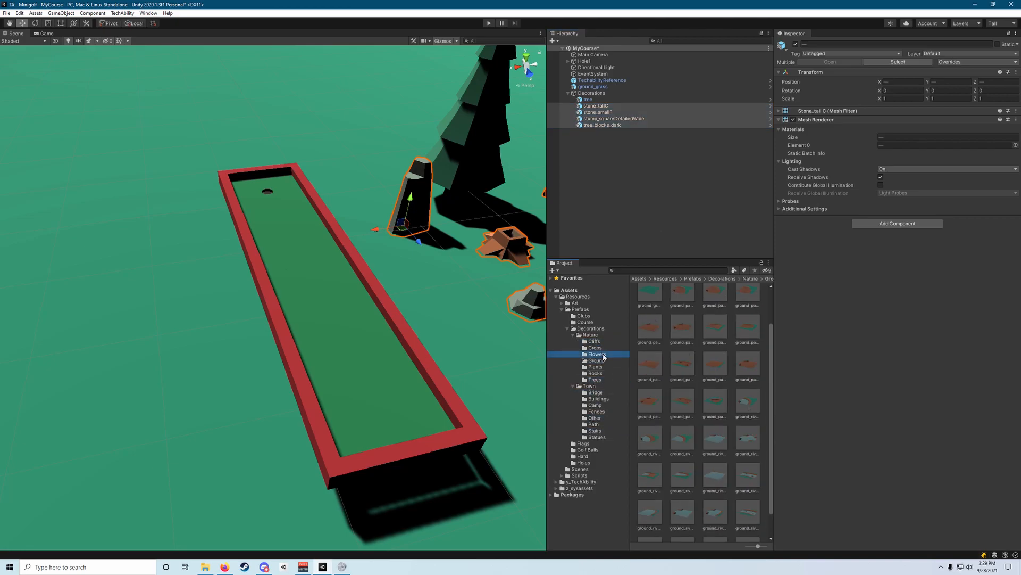
{"action": "left_click_drag", "start_coordinate": [682, 300], "coordinate": [145, 320]}
{"action": "key", "text": "r"}
{"action": "key", "text": "e"}
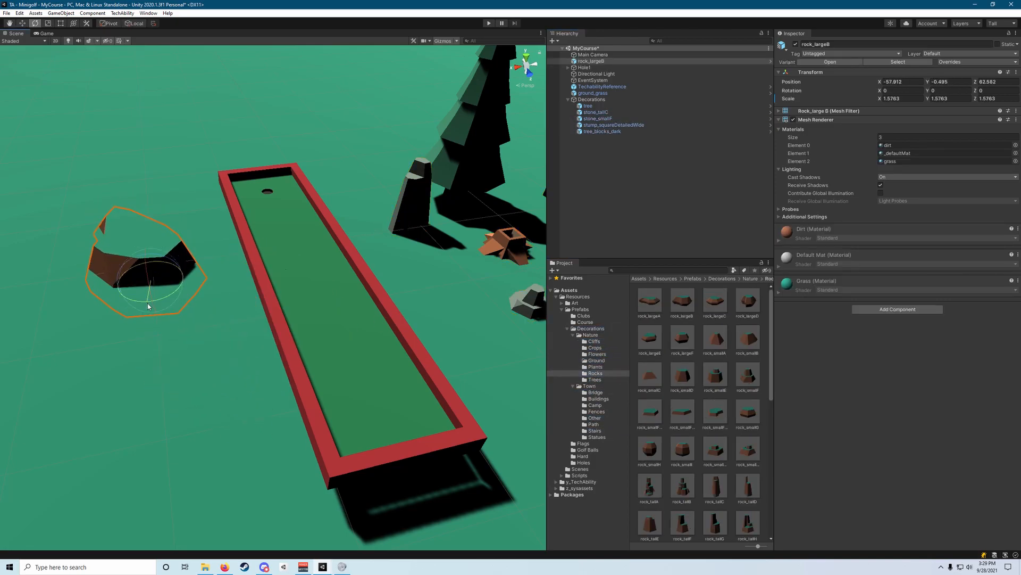
{"action": "key", "text": "w"}
{"action": "key", "text": "e"}
Place tree_fat_darkh from the Trees folder on the grass next to rock_largeB and adjust its size.
{"action": "left_click", "coordinate": [595, 379]}
{"action": "scroll", "coordinate": [699, 415], "scroll_direction": "down", "scroll_amount": 3}
{"action": "left_click_drag", "start_coordinate": [682, 427], "coordinate": [119, 201]}
{"action": "key", "text": "w"}
{"action": "left_click_drag", "start_coordinate": [120, 226], "coordinate": [102, 383]}
{"action": "right_click_drag", "start_coordinate": [274, 401], "coordinate": [279, 351]}
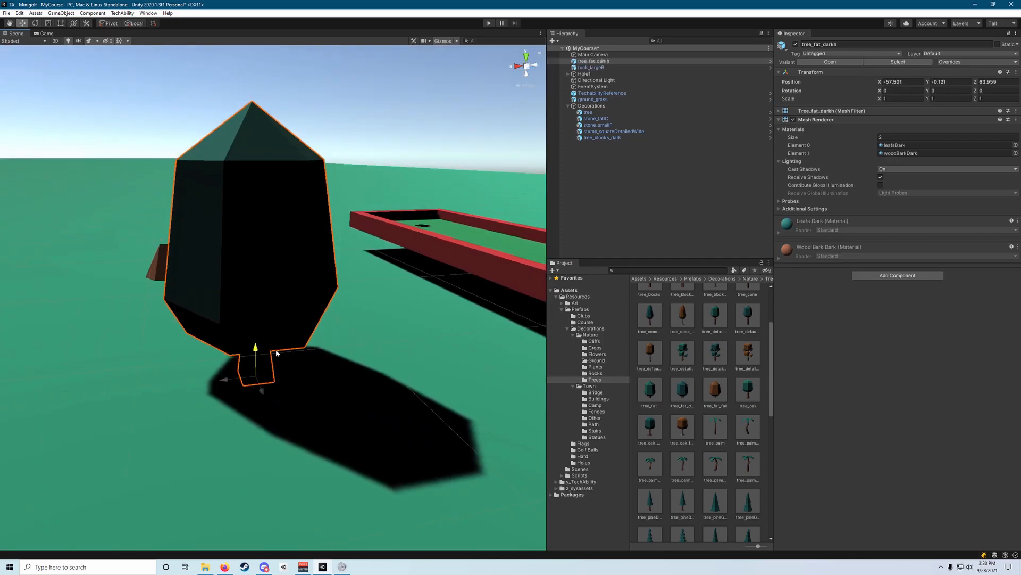
{"action": "key", "text": "r"}
{"action": "left_click_drag", "start_coordinate": [235, 292], "coordinate": [292, 313]}
Add another tree prefab on the grass beside tree_fat_darkh, towards the start of the hole.
{"action": "scroll", "coordinate": [682, 399], "scroll_direction": "up", "scroll_amount": 2}
{"action": "left_click_drag", "start_coordinate": [650, 375], "coordinate": [212, 458]}
{"action": "key", "text": "w"}
{"action": "left_click_drag", "start_coordinate": [213, 458], "coordinate": [115, 460]}
{"action": "mouse_move", "coordinate": [119, 461]}
{"action": "right_mouse_down"}
{"action": "mouse_move", "coordinate": [185, 463]}
{"action": "mouse_move", "coordinate": [106, 452]}
{"action": "right_mouse_up"}
Place the blade prefab from Town's Other folder upright beside the cup end of the hole and rotate it.
{"action": "left_click", "coordinate": [603, 418]}
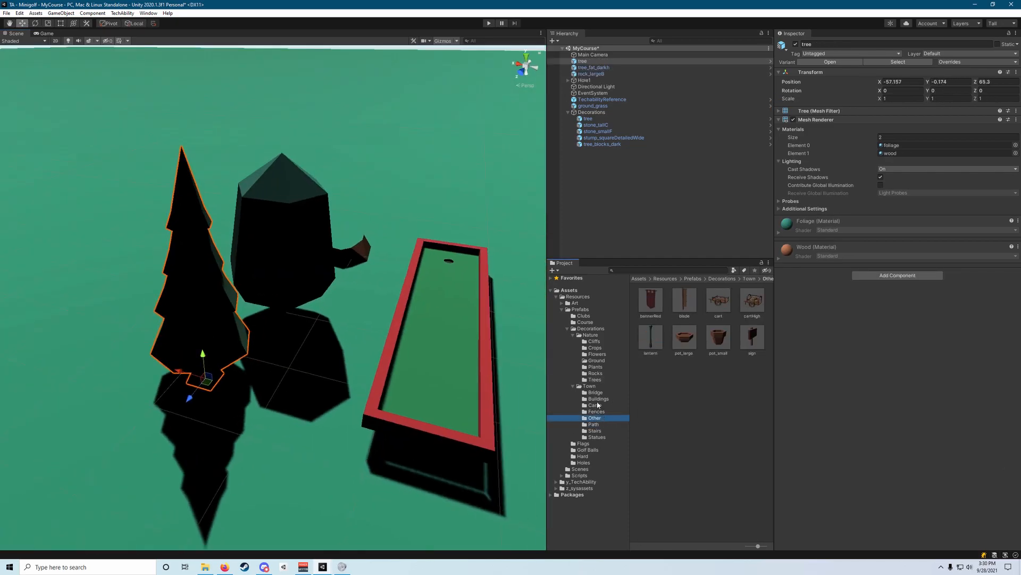
{"action": "left_click_drag", "start_coordinate": [685, 302], "coordinate": [420, 215]}
{"action": "right_click_drag", "start_coordinate": [420, 216], "coordinate": [323, 387]}
{"action": "key", "text": "e"}
{"action": "left_click_drag", "start_coordinate": [324, 387], "coordinate": [372, 383]}
{"action": "key", "text": "w"}
{"action": "right_click_drag", "start_coordinate": [372, 383], "coordinate": [405, 346]}
Place path_stone from the Path folder on the ground just behind the cup end, turned about 90 degrees.
{"action": "left_click", "coordinate": [595, 424]}
{"action": "left_click_drag", "start_coordinate": [650, 309], "coordinate": [330, 319]}
{"action": "right_click_drag", "start_coordinate": [330, 319], "coordinate": [367, 301]}
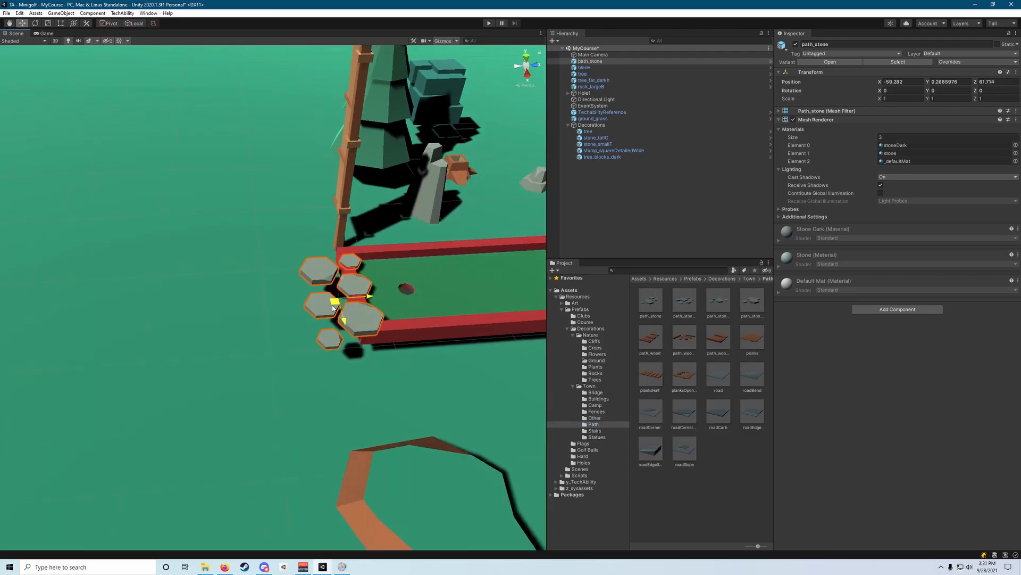
{"action": "left_click_drag", "start_coordinate": [367, 301], "coordinate": [271, 322]}
{"action": "left_click_drag", "start_coordinate": [298, 367], "coordinate": [185, 349]}
{"action": "right_click_drag", "start_coordinate": [185, 349], "coordinate": [288, 340]}
Duplicate the stone path piece twice and line the copies up to extend the path away from the hole.
{"action": "key", "text": "ctrl+d"}
{"action": "left_click_drag", "start_coordinate": [293, 333], "coordinate": [293, 263]}
{"action": "right_click_drag", "start_coordinate": [293, 262], "coordinate": [360, 295]}
{"action": "key", "text": "ctrl+d"}
{"action": "left_click_drag", "start_coordinate": [363, 291], "coordinate": [437, 272]}
{"action": "right_click_drag", "start_coordinate": [436, 272], "coordinate": [343, 231]}
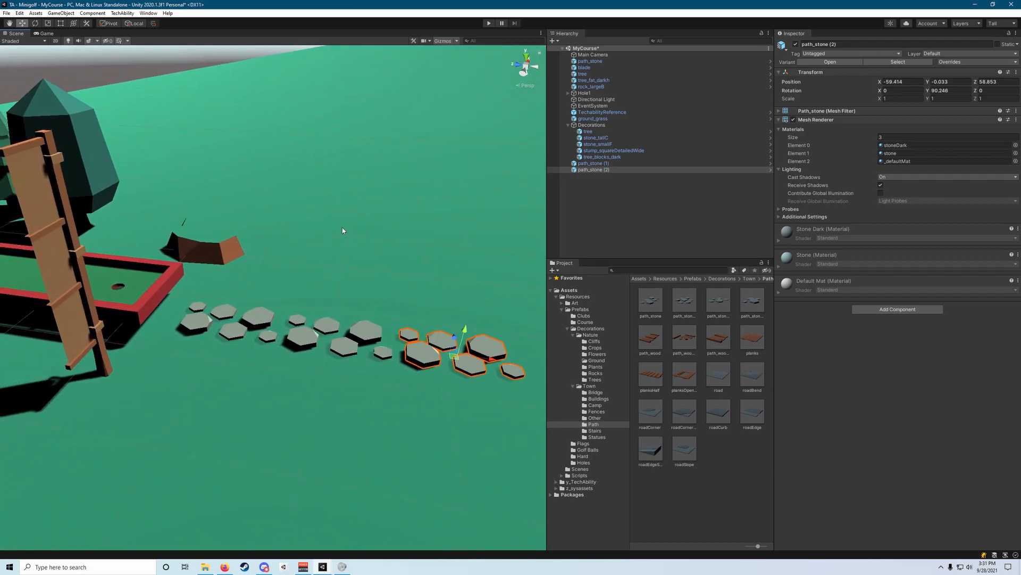
{"action": "right_click_drag", "start_coordinate": [234, 306], "coordinate": [272, 337]}
Duplicate the outermost stone path piece once more and move the copy to the end of the path.
{"action": "right_click_drag", "start_coordinate": [348, 259], "coordinate": [498, 196]}
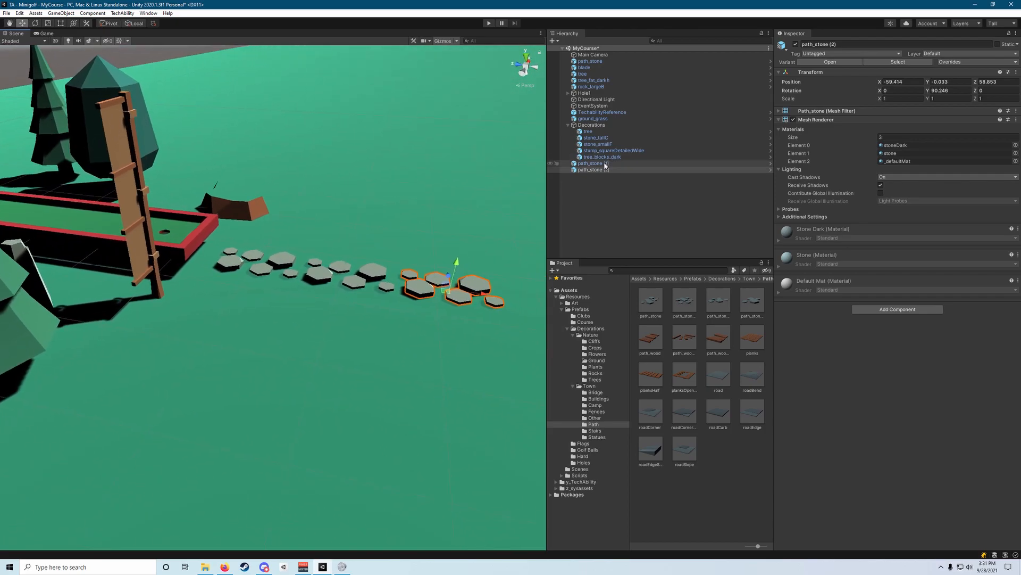
{"action": "left_click", "coordinate": [485, 293]}
{"action": "left_click", "coordinate": [483, 295]}
{"action": "right_click_drag", "start_coordinate": [481, 296], "coordinate": [469, 278]}
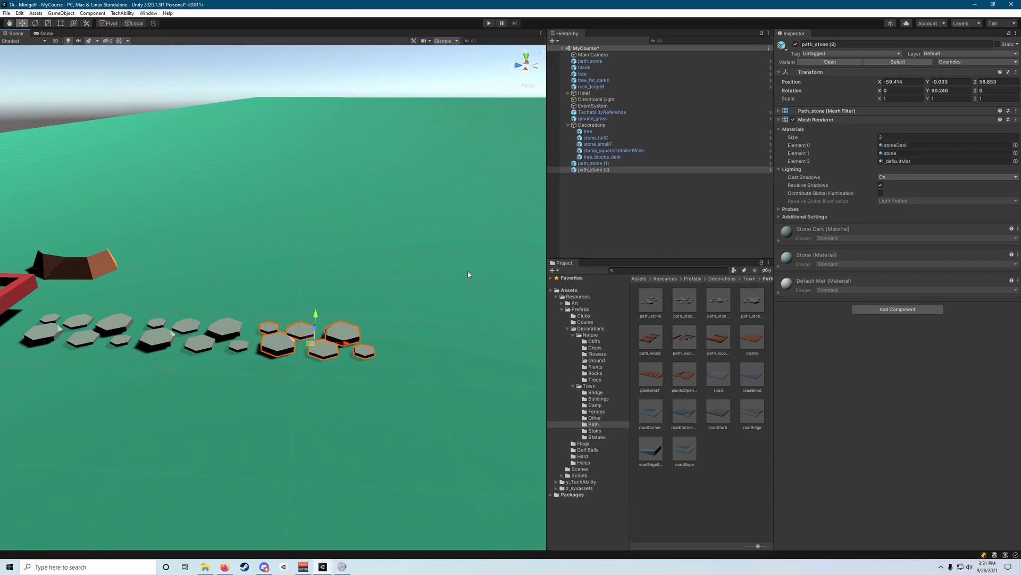
{"action": "key", "text": "ctrl+d"}
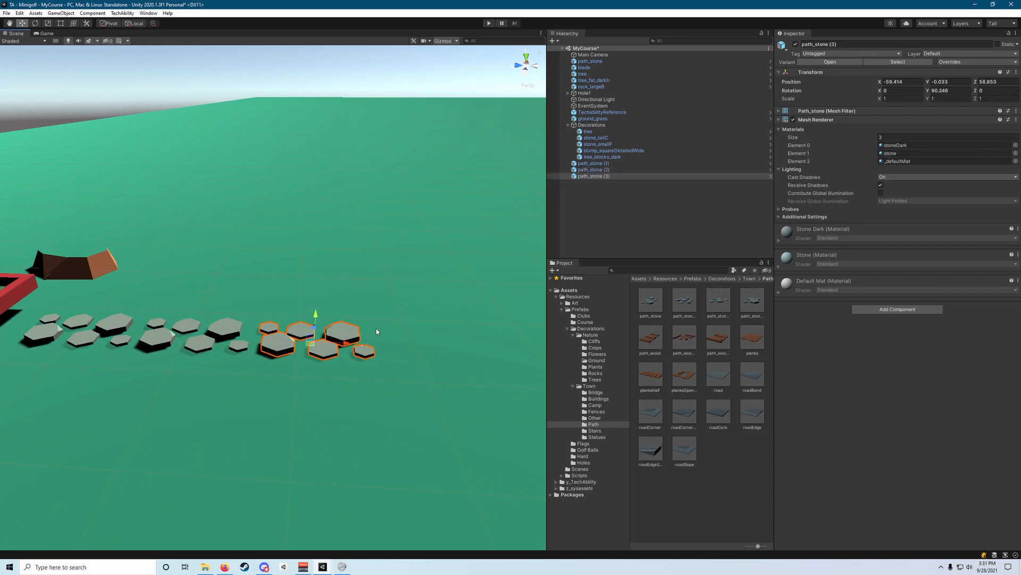
{"action": "right_click_drag", "start_coordinate": [343, 334], "coordinate": [374, 340]}
{"action": "left_click_drag", "start_coordinate": [266, 328], "coordinate": [381, 322]}
{"action": "right_click_drag", "start_coordinate": [381, 322], "coordinate": [315, 327]}
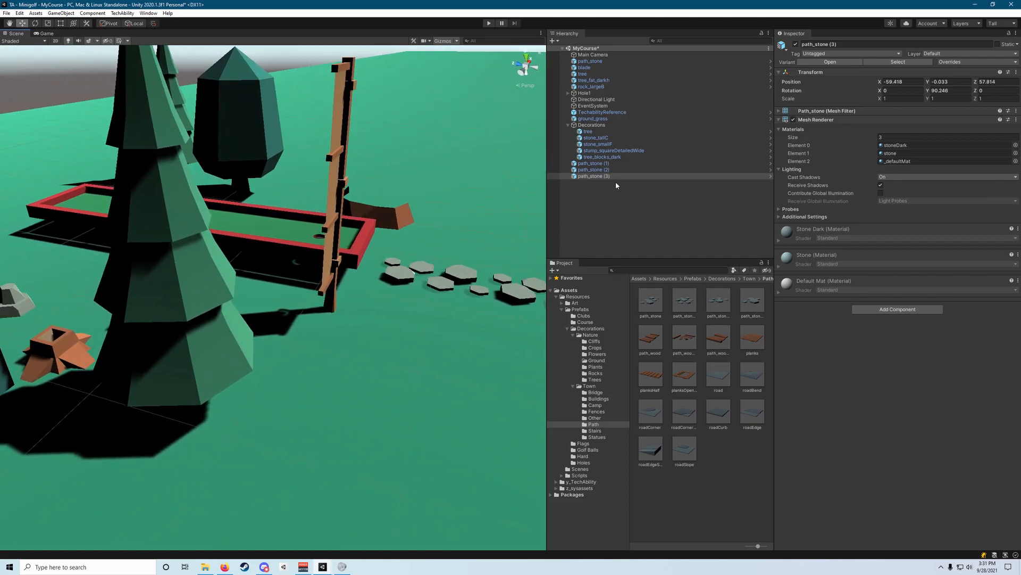
Parent all four path_stone pieces, the blade, the new tree, tree_fat_darkh and rock_largeB to Decorations.
{"action": "right_click_drag", "start_coordinate": [401, 240], "coordinate": [462, 228]}
{"action": "left_click", "coordinate": [597, 164]}
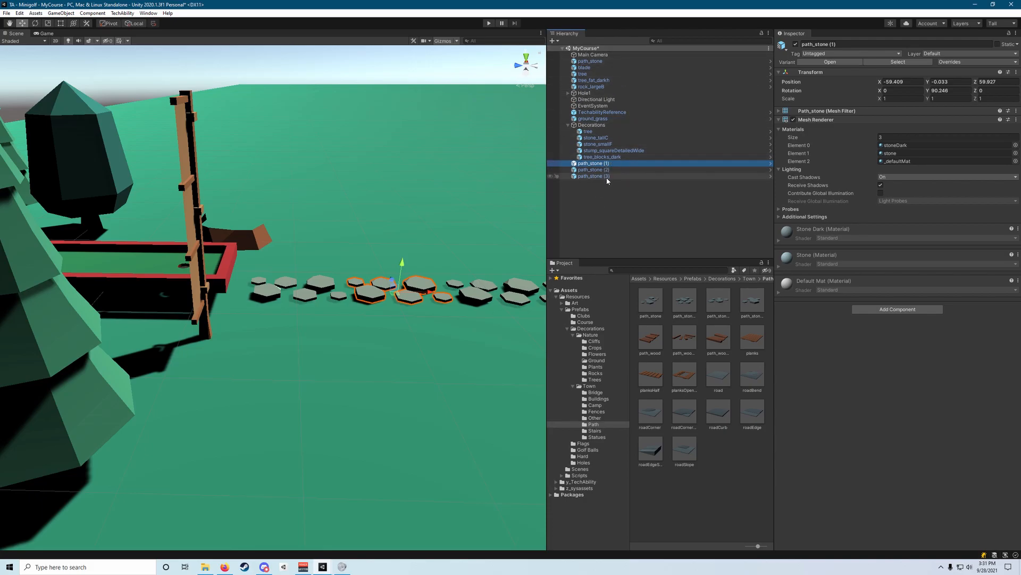
{"action": "left_click", "coordinate": [606, 176], "text": "shift"}
{"action": "left_click_drag", "start_coordinate": [601, 171], "coordinate": [585, 127]}
{"action": "left_click", "coordinate": [598, 86]}
{"action": "left_click", "coordinate": [597, 62], "text": "shift"}
{"action": "left_click_drag", "start_coordinate": [598, 62], "coordinate": [592, 125]}
{"action": "left_click", "coordinate": [623, 255]}
Place tree_cone_dark from the Trees folder near the start of the hole and scale it.
{"action": "right_click_drag", "start_coordinate": [319, 255], "coordinate": [298, 298]}
{"action": "left_click", "coordinate": [594, 379]}
{"action": "left_click_drag", "start_coordinate": [650, 411], "coordinate": [243, 310]}
{"action": "key", "text": "r"}
{"action": "left_click_drag", "start_coordinate": [244, 310], "coordinate": [262, 303]}
{"action": "right_click_drag", "start_coordinate": [262, 306], "coordinate": [239, 287]}
Place and scale statue_column from the Statues folder beside the hole, and duplicate it for the opposite side.
{"action": "left_click", "coordinate": [597, 436]}
{"action": "left_click_drag", "start_coordinate": [752, 375], "coordinate": [367, 300]}
{"action": "key", "text": "r"}
{"action": "right_click_drag", "start_coordinate": [367, 301], "coordinate": [320, 298]}
{"action": "left_click_drag", "start_coordinate": [446, 329], "coordinate": [287, 326]}
{"action": "key", "text": "w"}
{"action": "key", "text": "ctrl+d"}
{"action": "right_click_drag", "start_coordinate": [287, 326], "coordinate": [276, 276]}
Place the statue_ring prefab on top of one statue column and scale it to fit.
{"action": "left_click_drag", "start_coordinate": [752, 412], "coordinate": [314, 367]}
{"action": "right_click_drag", "start_coordinate": [314, 368], "coordinate": [298, 298]}
{"action": "left_click_drag", "start_coordinate": [290, 319], "coordinate": [269, 301]}
{"action": "key", "text": "r"}
{"action": "key", "text": "w"}
Duplicate the statue ring and move the copy onto the top of the other column.
{"action": "right_click_drag", "start_coordinate": [367, 404], "coordinate": [229, 362]}
{"action": "key", "text": "ctrl+d"}
{"action": "left_click_drag", "start_coordinate": [114, 367], "coordinate": [345, 368]}
{"action": "right_click_drag", "start_coordinate": [345, 369], "coordinate": [404, 346]}
{"action": "left_click_drag", "start_coordinate": [424, 340], "coordinate": [426, 303]}
{"action": "right_click_drag", "start_coordinate": [479, 213], "coordinate": [463, 168]}
{"action": "left_click", "coordinate": [463, 168]}
{"action": "right_click_drag", "start_coordinate": [400, 193], "coordinate": [426, 266]}
Parent both statue columns, both statue rings and tree_cone_dark to Decorations, and collapse the group.
{"action": "left_click", "coordinate": [619, 203]}
{"action": "left_click", "coordinate": [604, 207], "text": "shift"}
{"action": "left_click_drag", "start_coordinate": [604, 204], "coordinate": [602, 112]}
{"action": "left_click", "coordinate": [607, 73]}
{"action": "left_click", "coordinate": [592, 61], "text": "ctrl"}
{"action": "left_click", "coordinate": [596, 67], "text": "ctrl"}
{"action": "left_click_drag", "start_coordinate": [595, 68], "coordinate": [592, 113]}
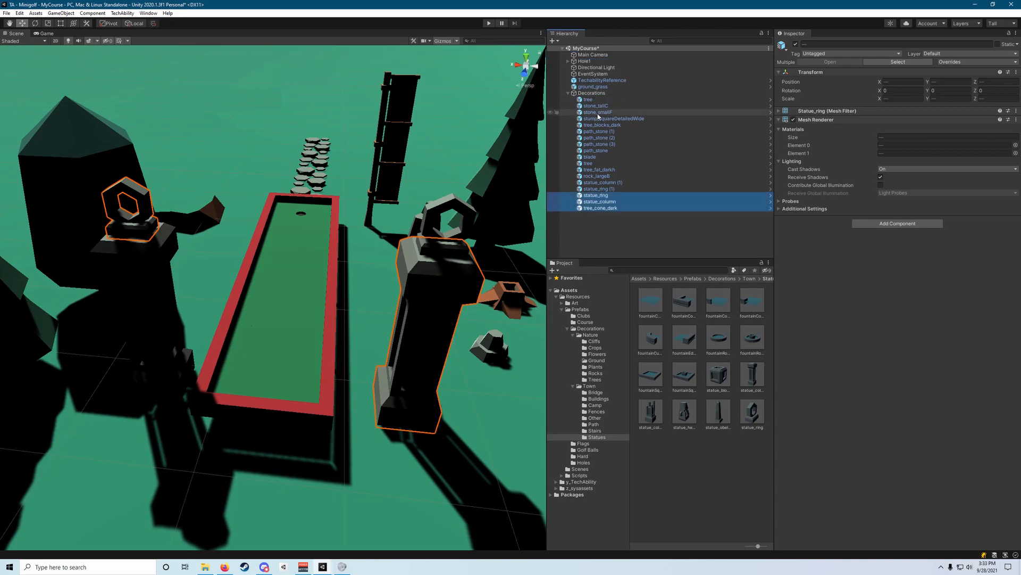
{"action": "left_click", "coordinate": [568, 94]}
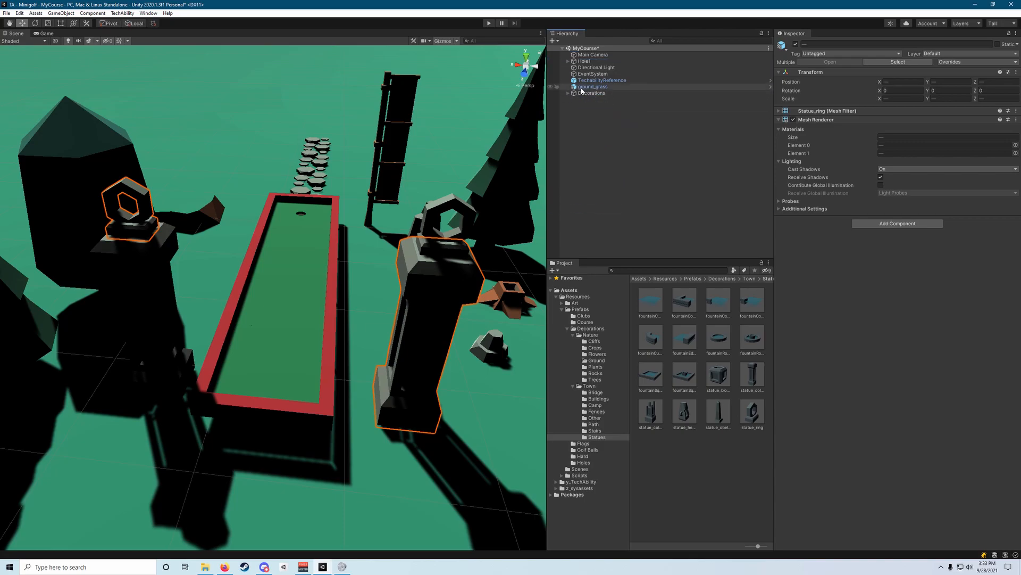
Parent ground_grass to Decorations, then collapse and select the Decorations object.
{"action": "left_click_drag", "start_coordinate": [582, 89], "coordinate": [576, 93]}
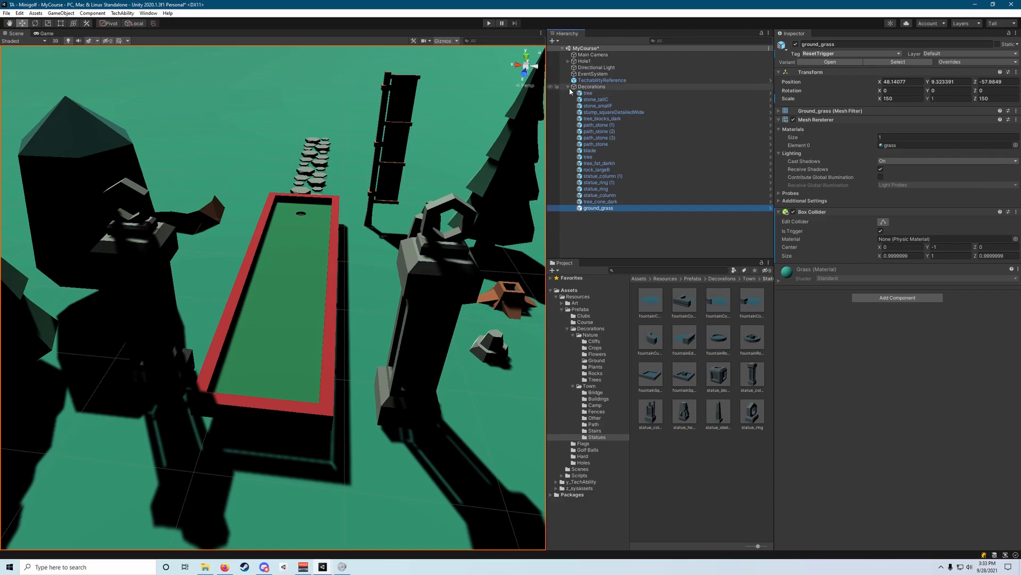
{"action": "left_click", "coordinate": [569, 87]}
{"action": "left_click", "coordinate": [581, 88]}
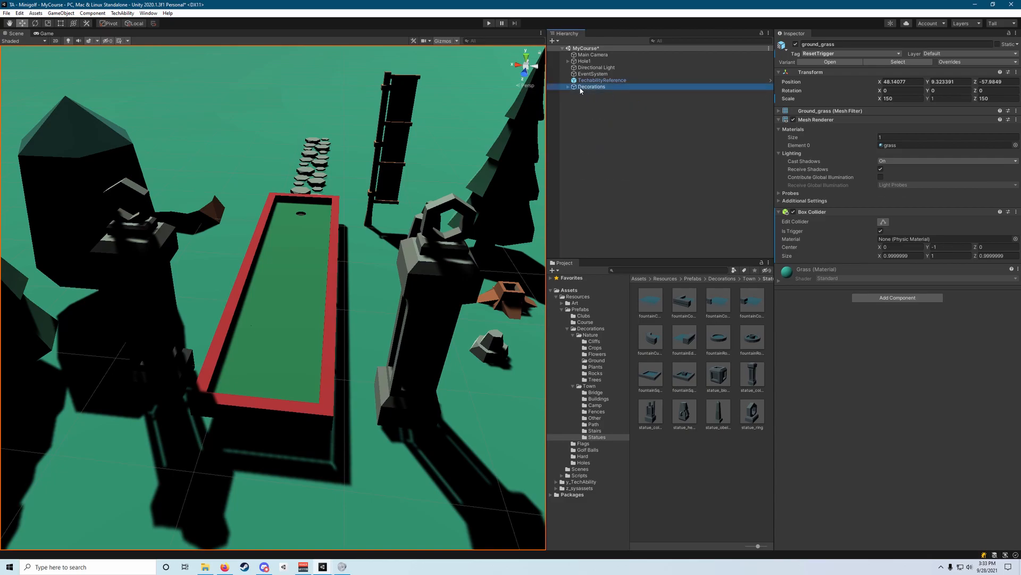
Look over the decorated hole from several angles, then deselect everything and save the MyCourse scene.
{"action": "key", "text": "s"}
{"action": "right_click_drag", "start_coordinate": [402, 151], "coordinate": [403, 123]}
{"action": "key", "text": "w"}
{"action": "key", "text": "s"}
{"action": "key", "text": "w"}
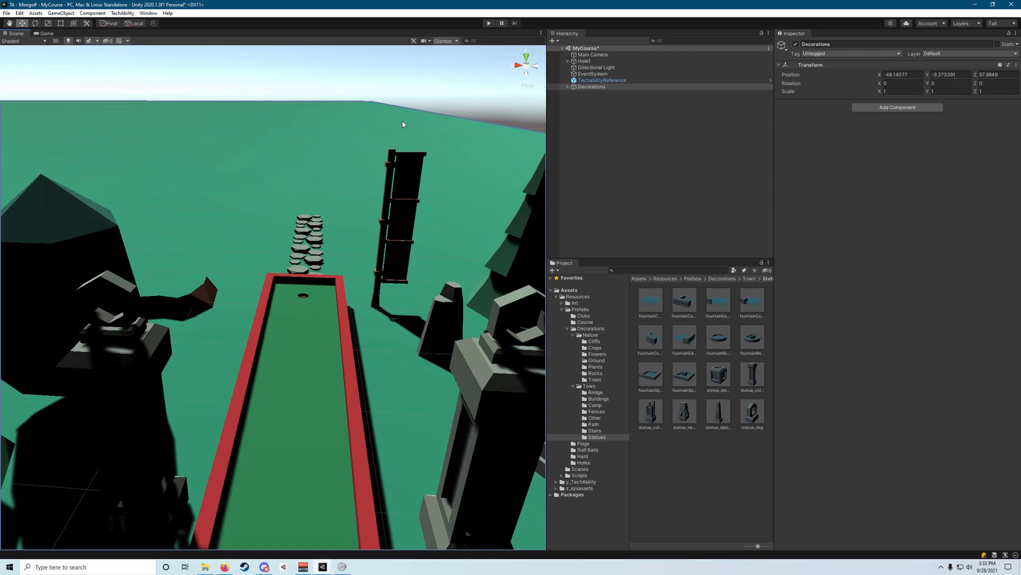
{"action": "key", "text": "s"}
{"action": "right_click_drag", "start_coordinate": [418, 313], "coordinate": [382, 309]}
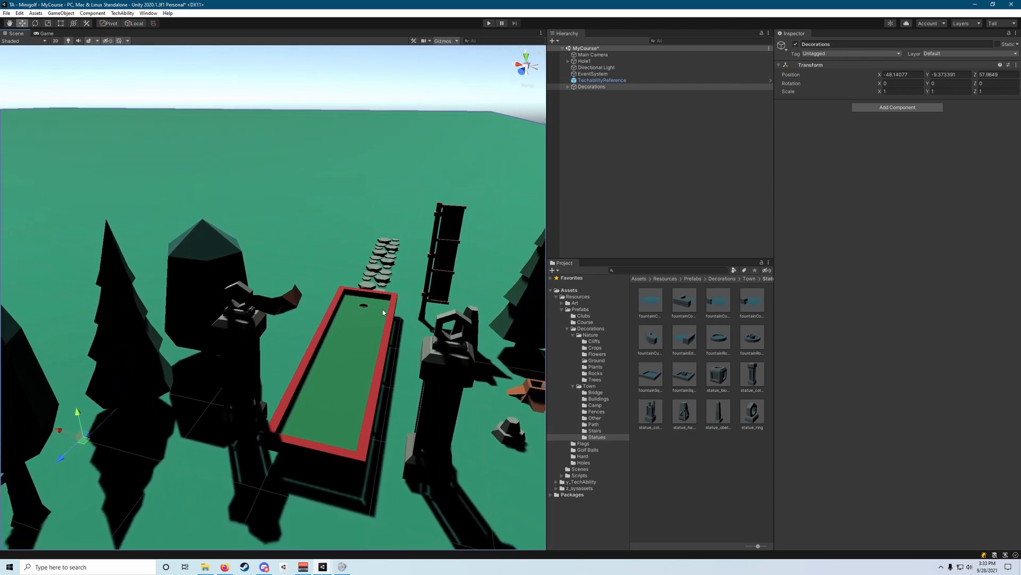
{"action": "right_click_drag", "start_coordinate": [220, 201], "coordinate": [378, 235]}
{"action": "key", "text": "s"}
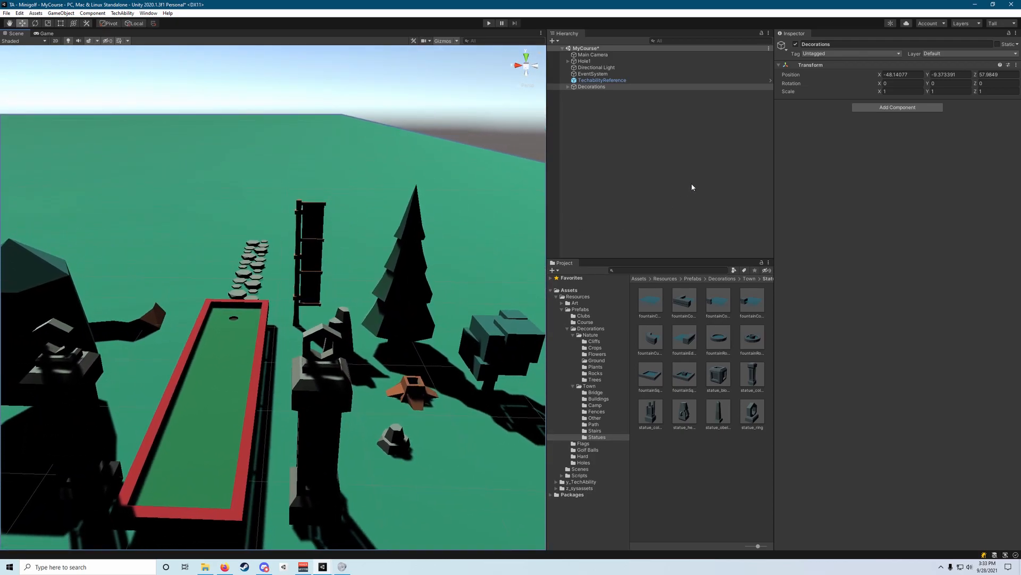
{"action": "left_click", "coordinate": [668, 188]}
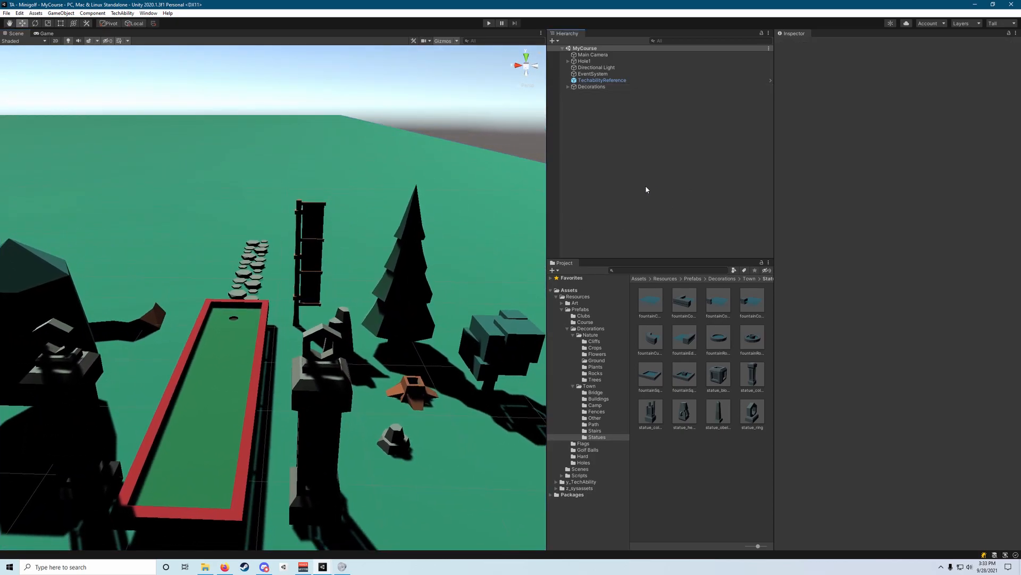